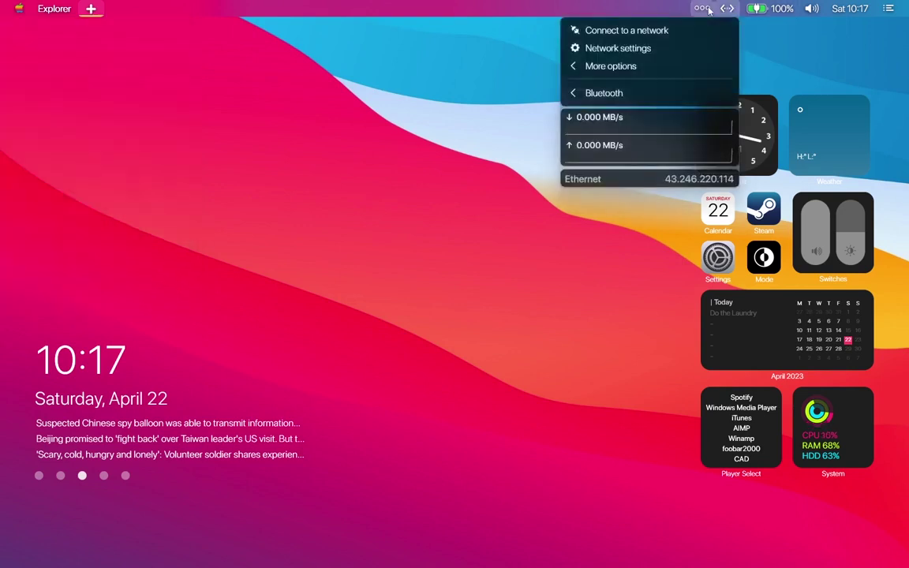
Step: Set the screen brightness to about half from the Droptop power panel
left_click(756, 9)
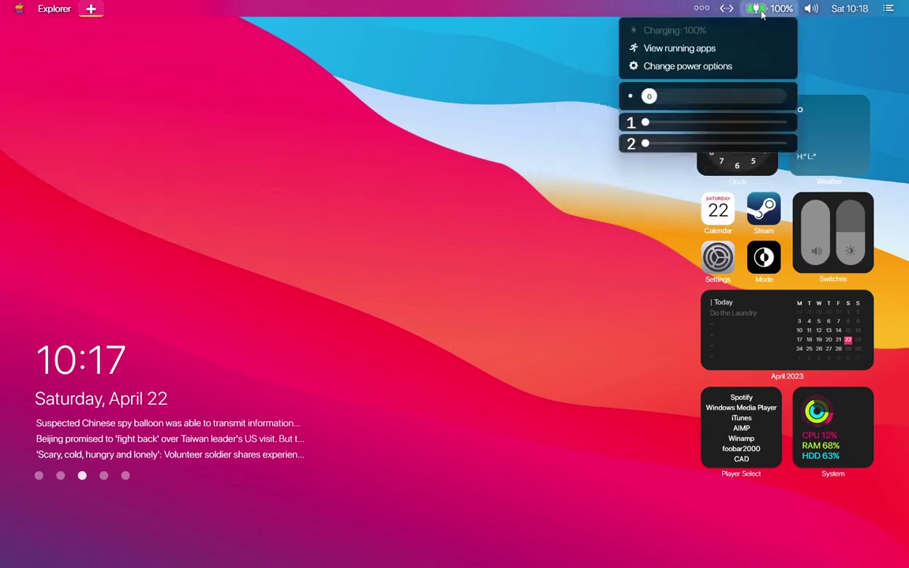
left_click_drag(667, 95, 714, 93)
left_click(813, 9)
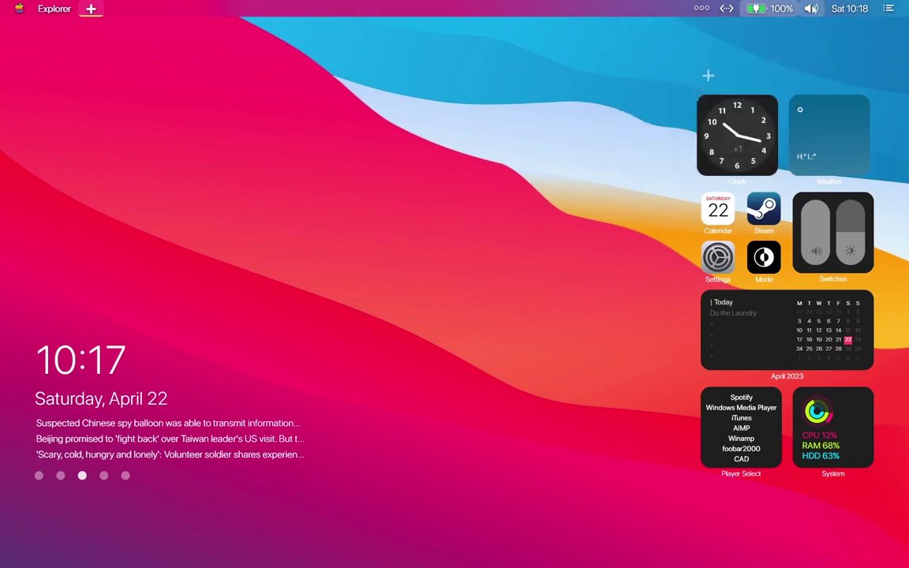
Step: Raise the volume from 75 to 100 and show the Windows notification and calendar panel
left_click(813, 8)
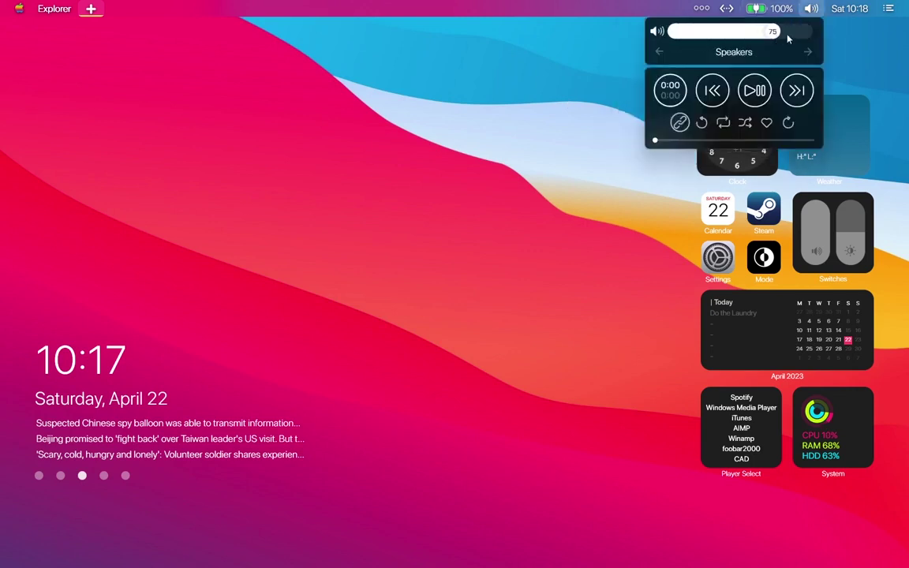
left_click_drag(788, 38, 811, 33)
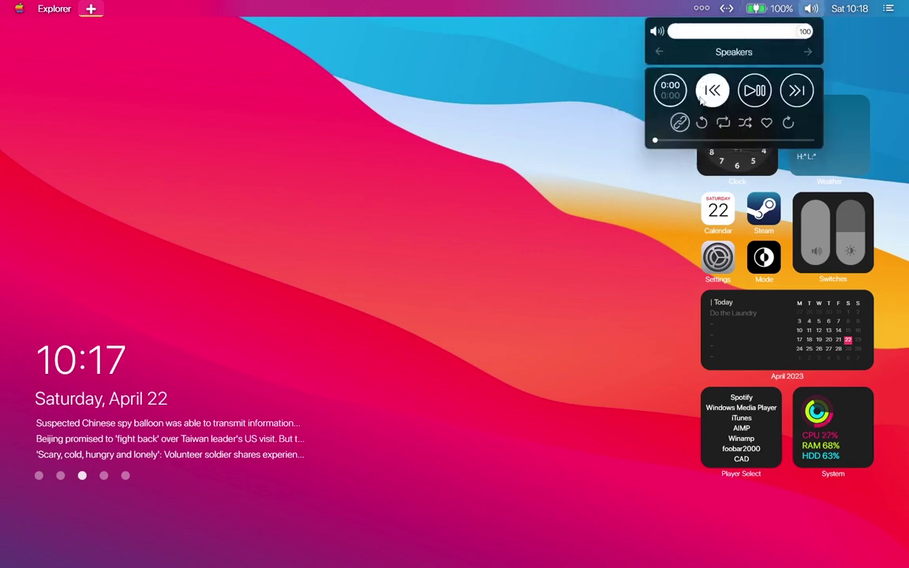
left_click(857, 10)
left_click(770, 49)
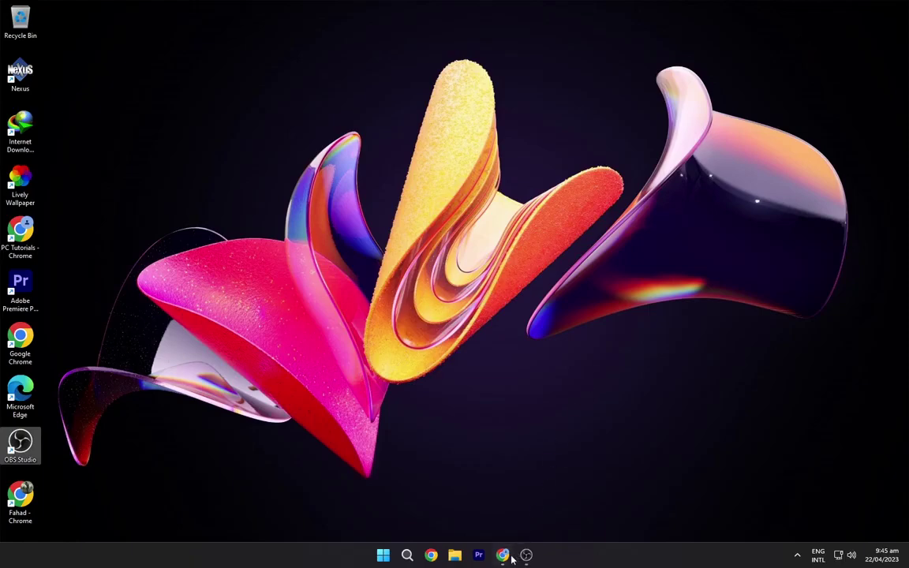
Step: Download the original Big Sur wallpaper from Peakpx as peakpx.jpg, dismissing the ad
left_click(505, 555)
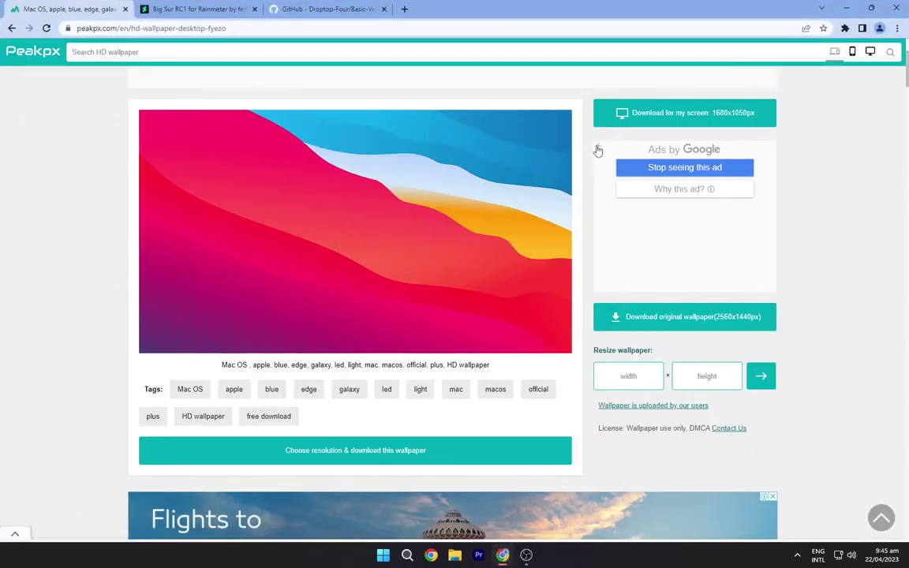
left_click(608, 318)
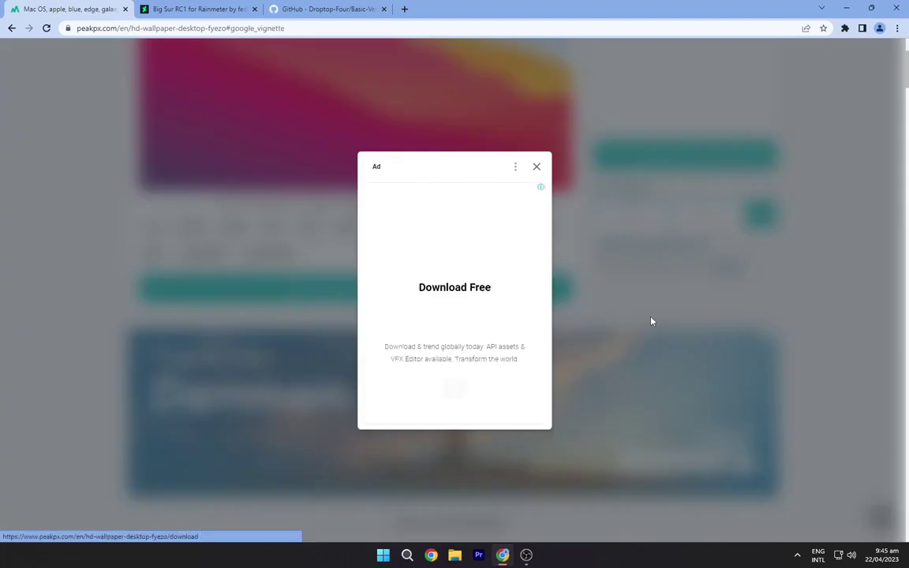
left_click(538, 168)
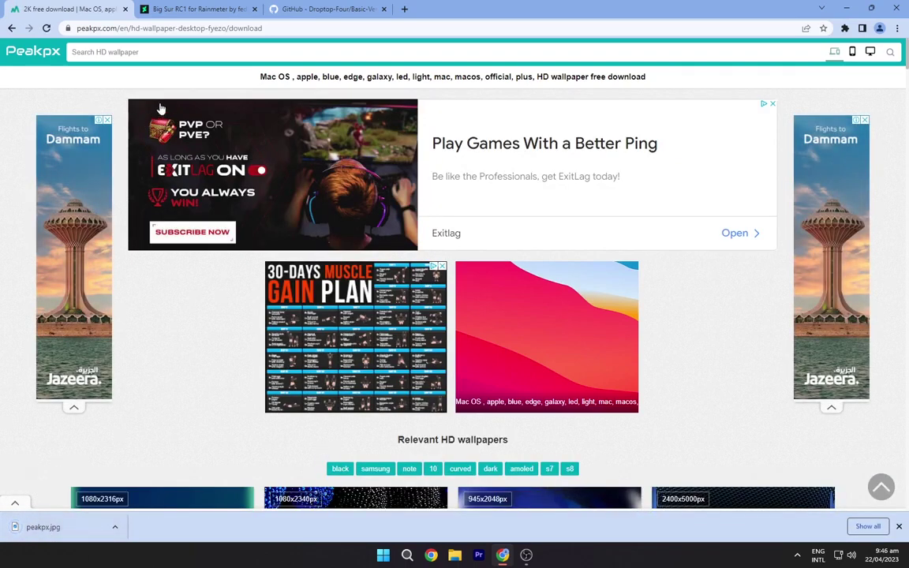
Step: Select the 'Big Sur RC1 for Rainmeter' title on its DeviantArt page
left_click(197, 9)
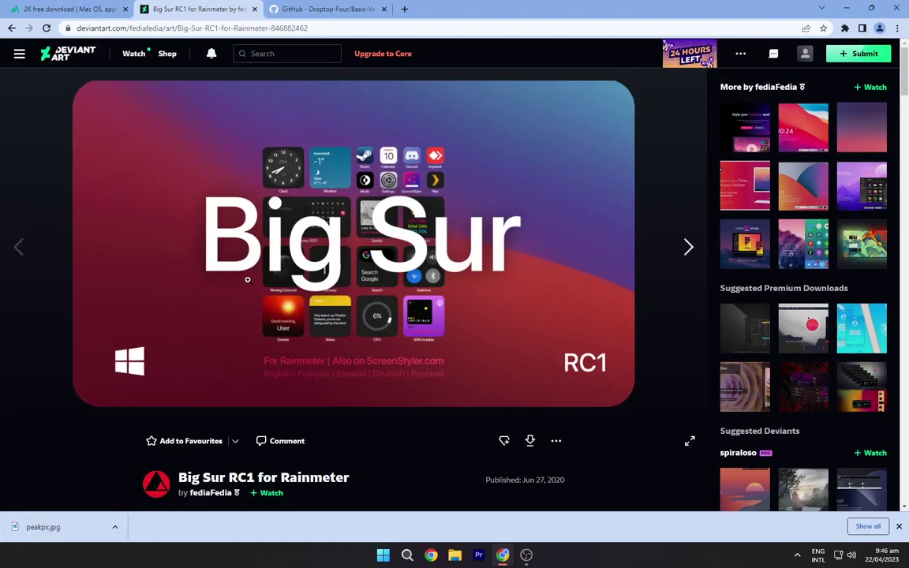
scroll(229, 483, "down", 2)
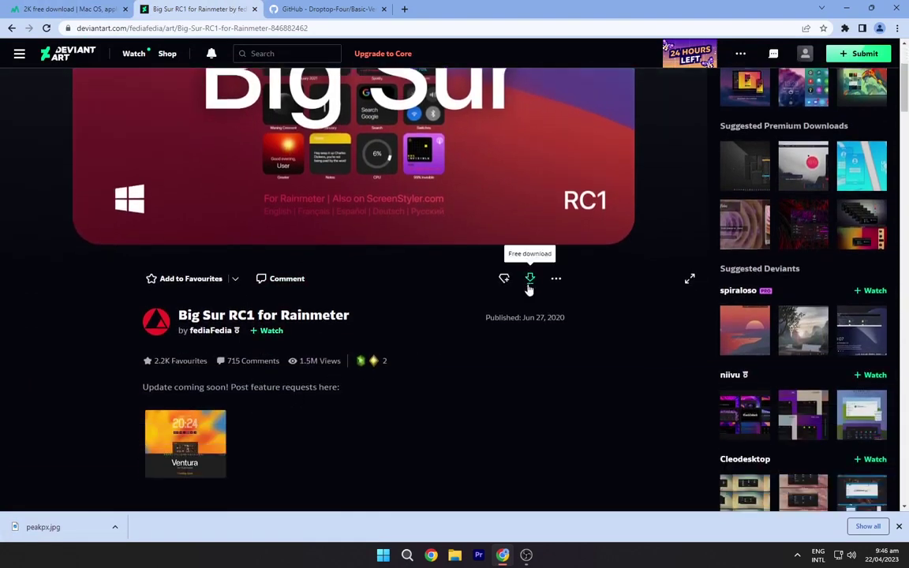
left_click_drag(180, 315, 352, 322)
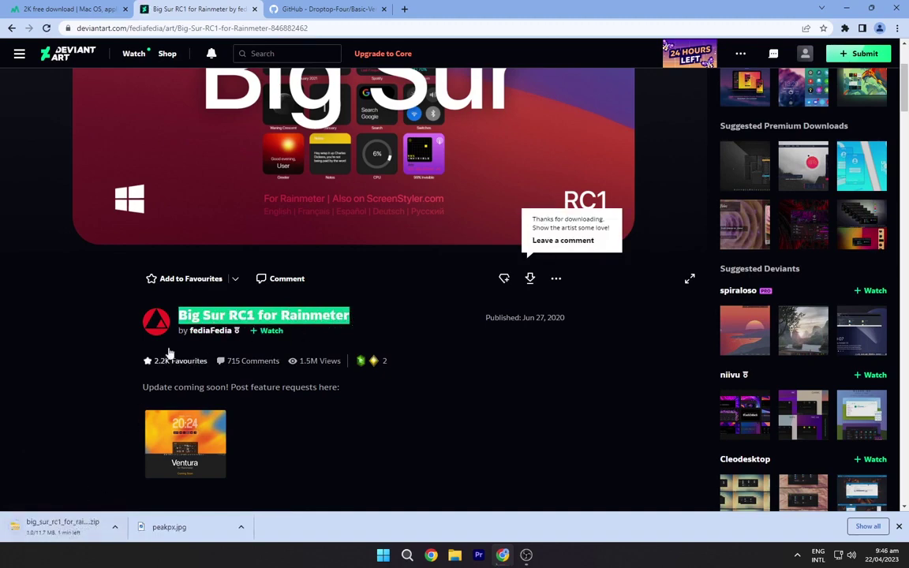
Step: Download the Droptop Basic Version skin from its GitHub release page
left_click(323, 7)
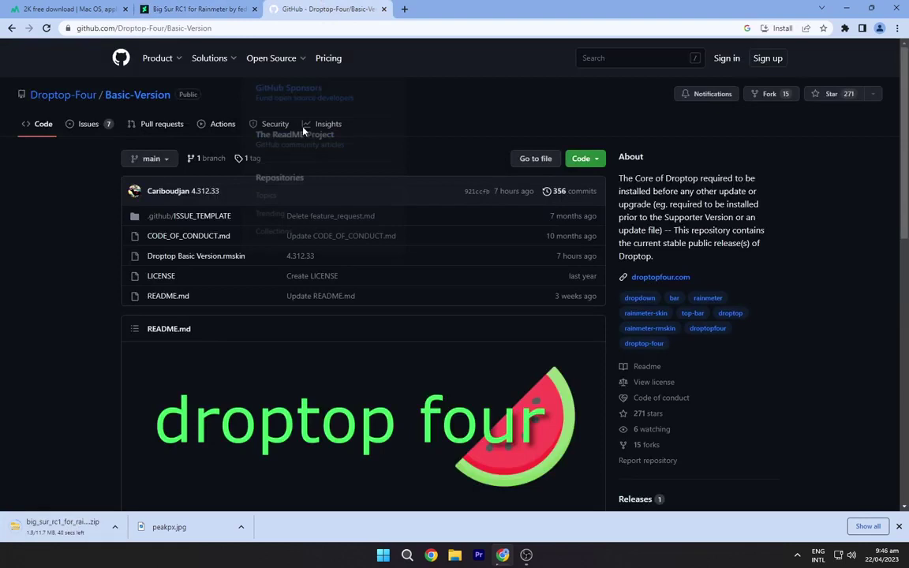
scroll(314, 245, "down", 3)
scroll(304, 253, "up", 1)
scroll(304, 253, "up", 2)
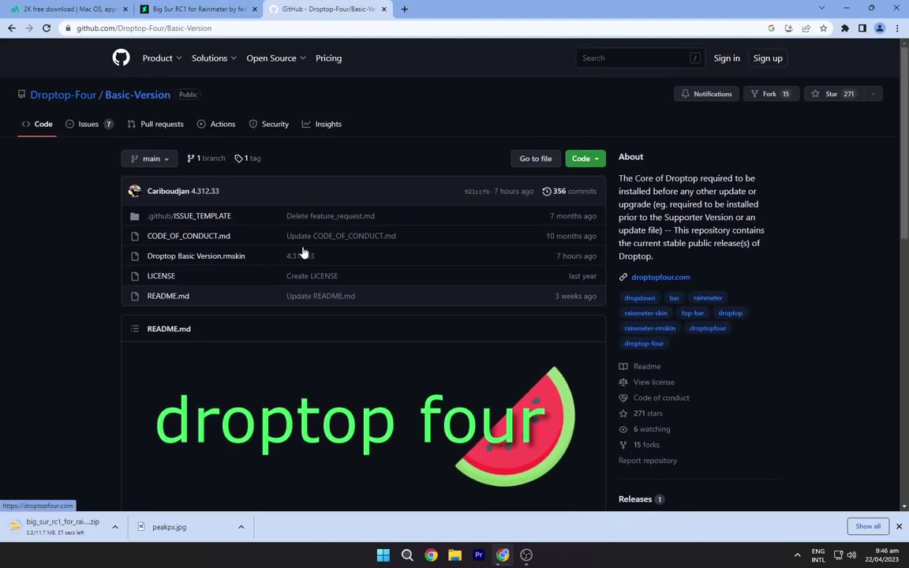
scroll(271, 323, "down", 6)
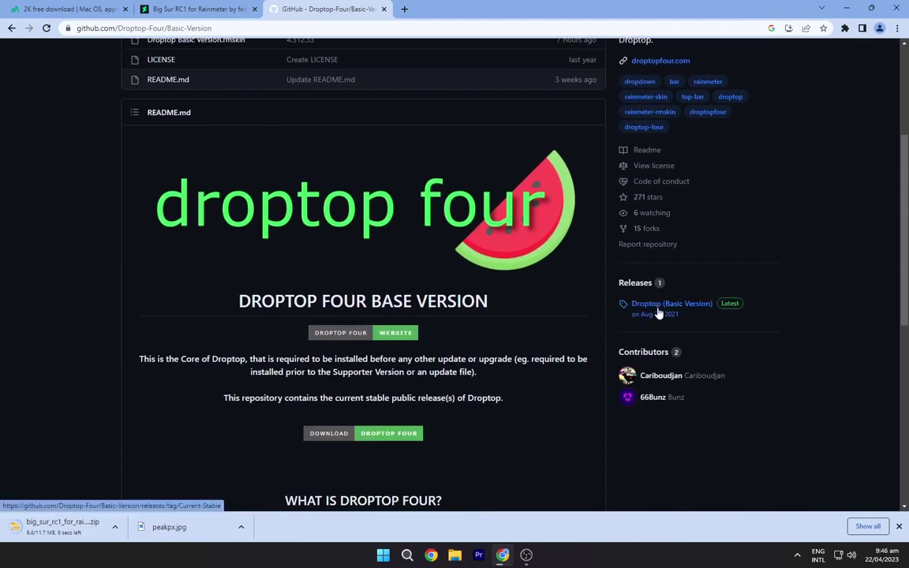
left_click(648, 308)
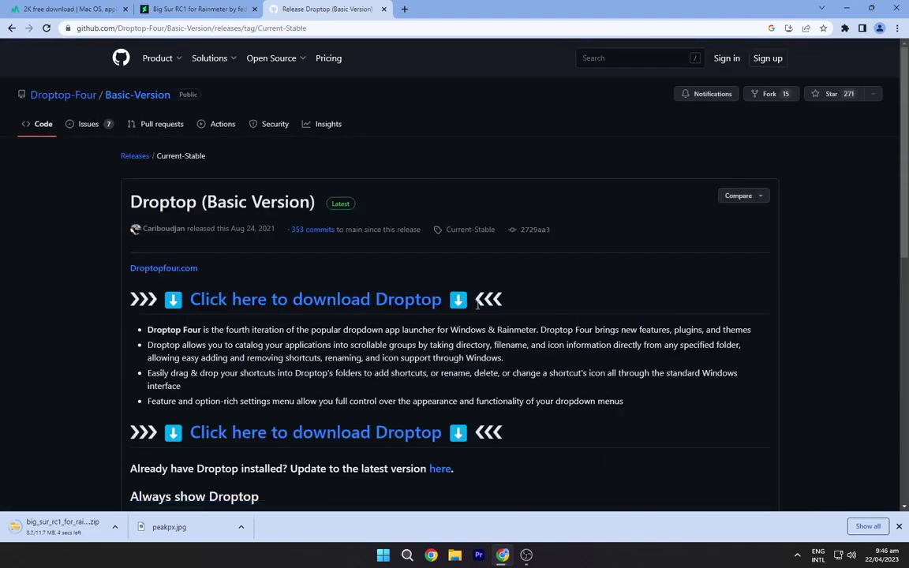
scroll(285, 251, "down", 1)
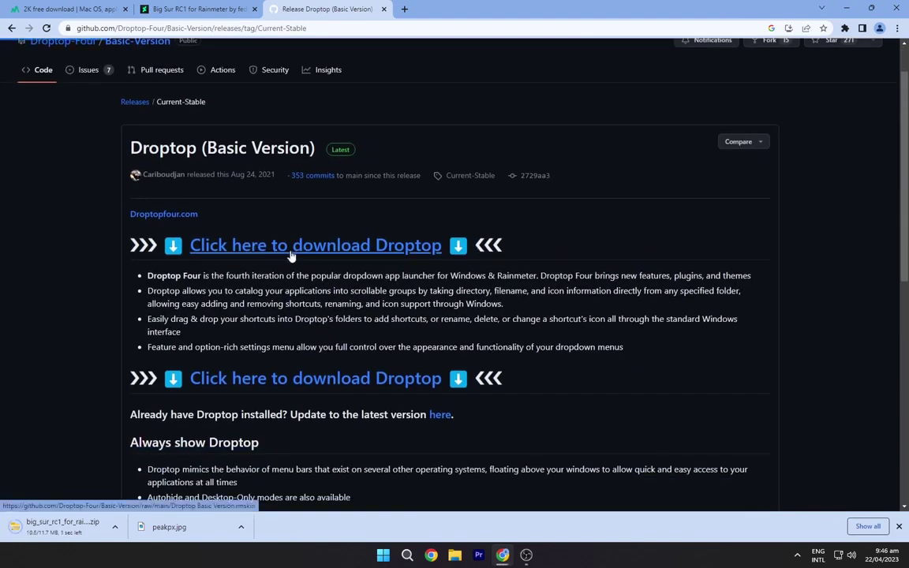
left_click(290, 256)
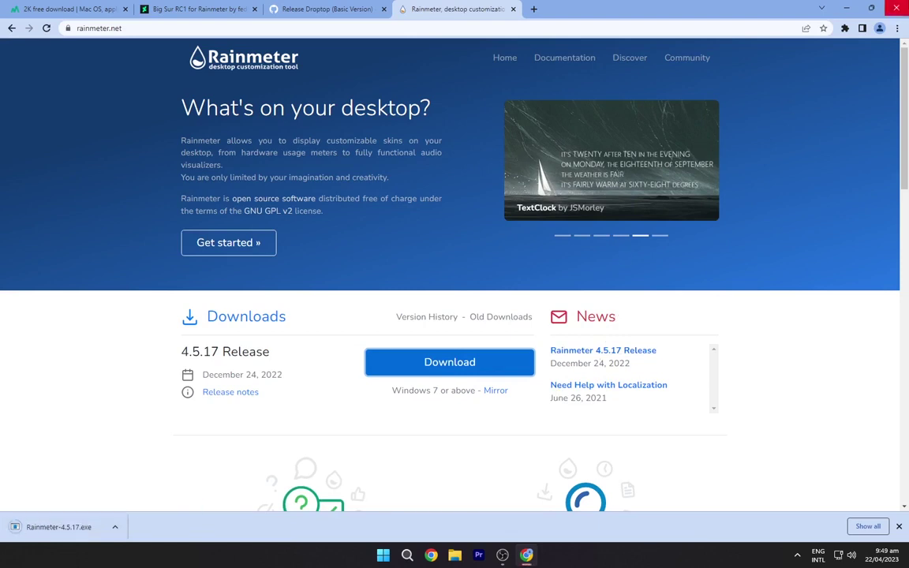
Step: Close Chrome and set the downloaded peakpx image as the desktop background
left_click(899, 6)
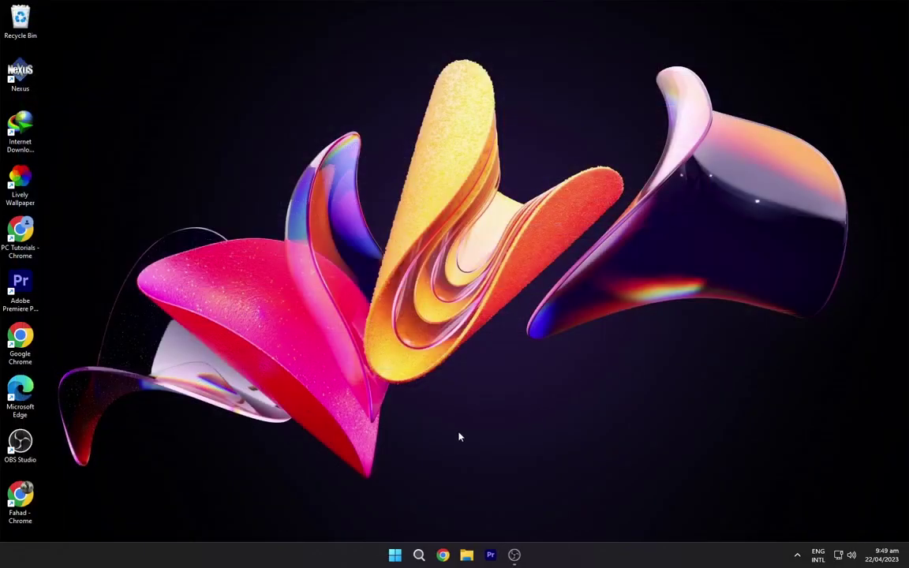
left_click(466, 555)
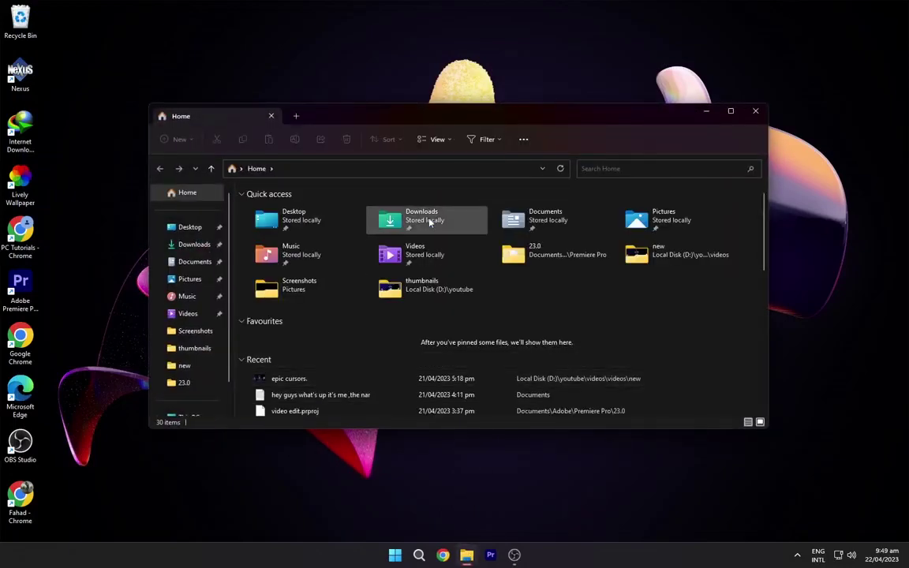
double_click(390, 207)
right_click(444, 247)
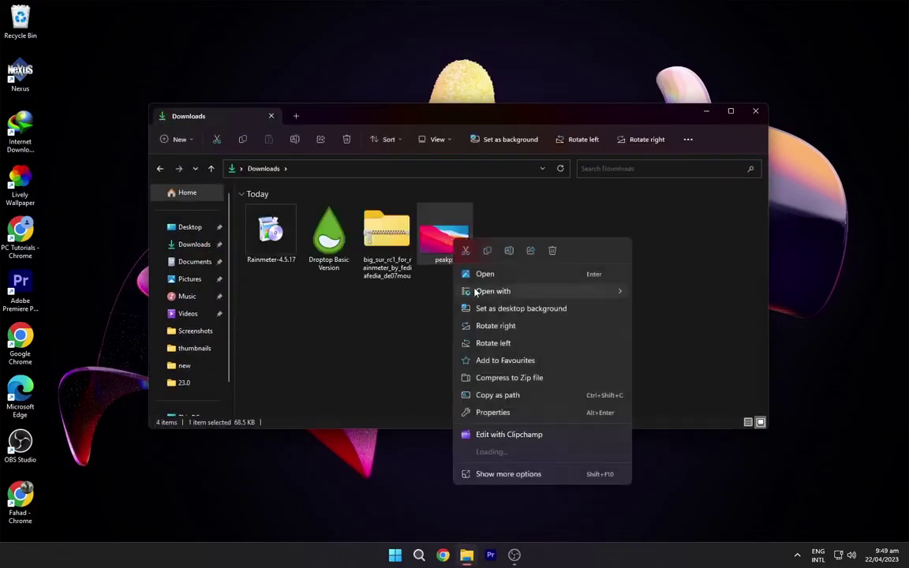
left_click(477, 308)
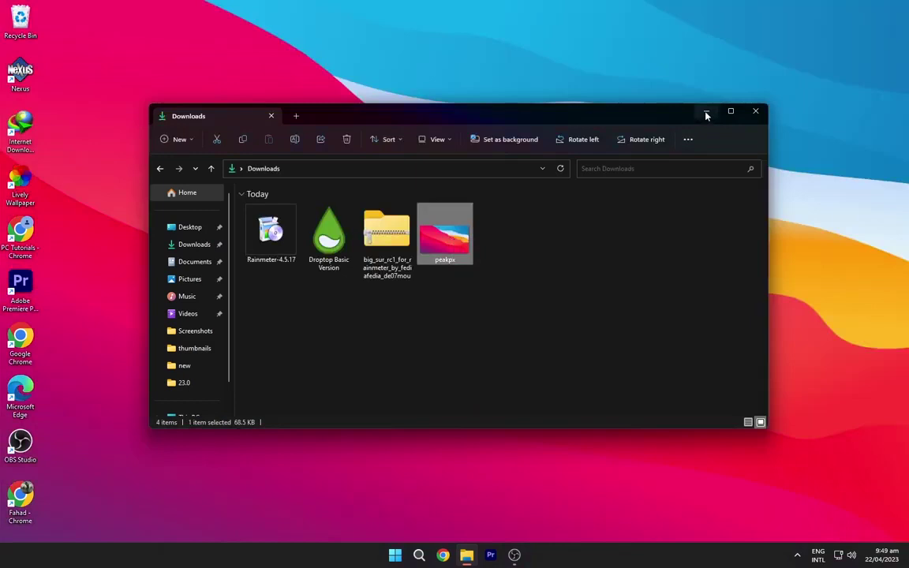
Step: Hide all desktop icons to reveal the clean Big Sur wallpaper
left_click(706, 112)
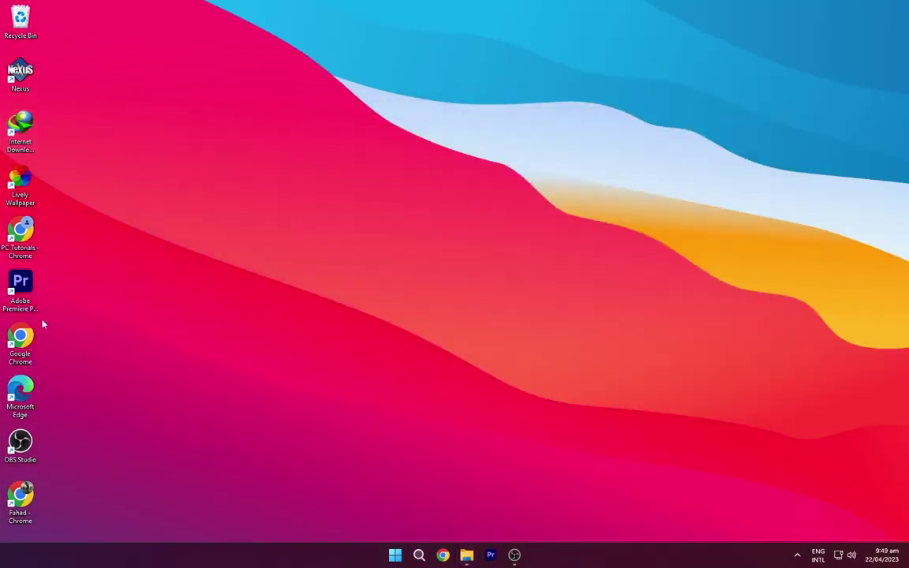
right_click(69, 119)
mouse_move(95, 127)
left_click(273, 220)
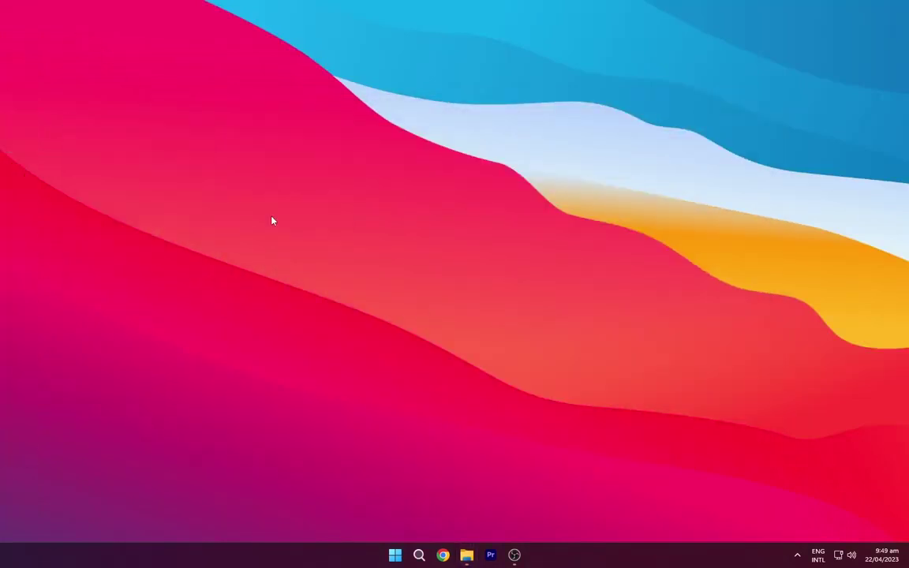
Step: Enable 'Automatically hide the taskbar' under Taskbar behaviours, then close Settings
right_click(548, 557)
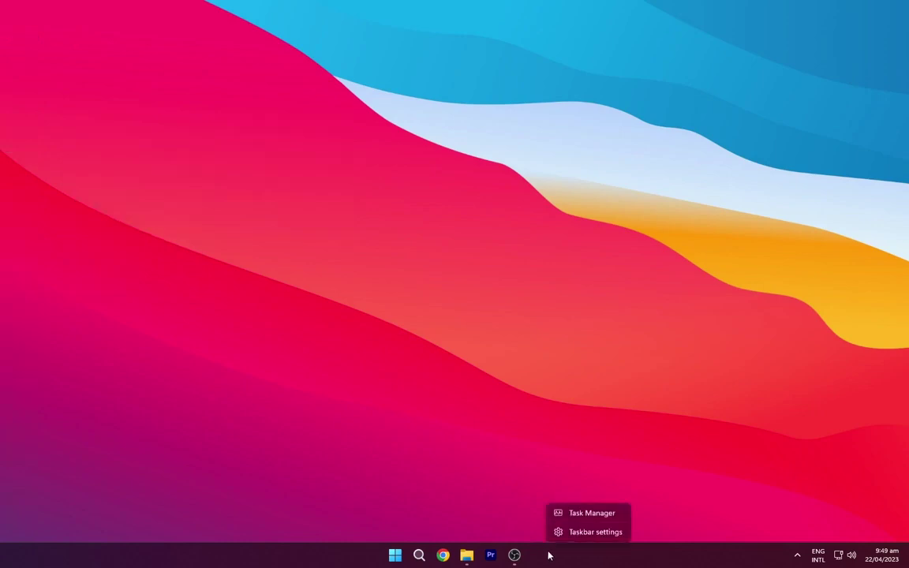
left_click(566, 535)
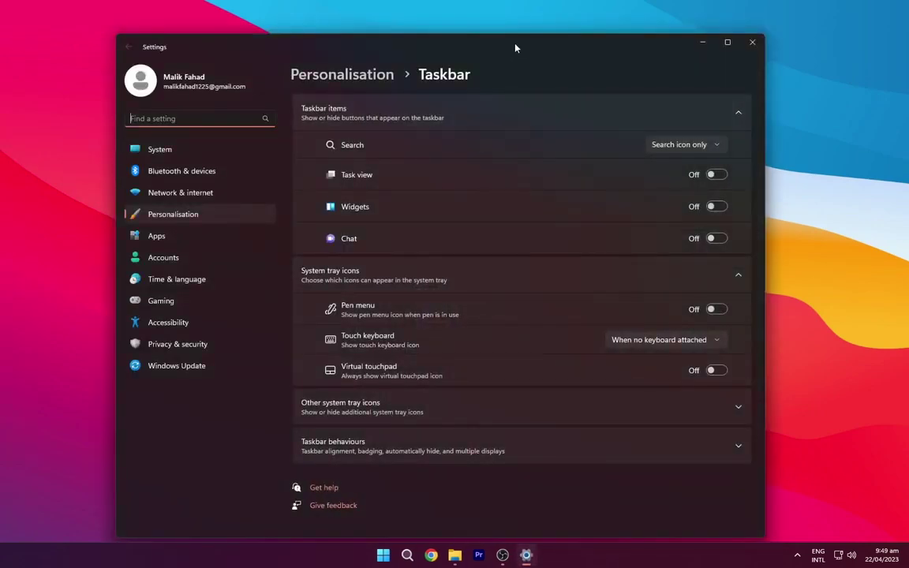
left_click_drag(514, 45, 518, 16)
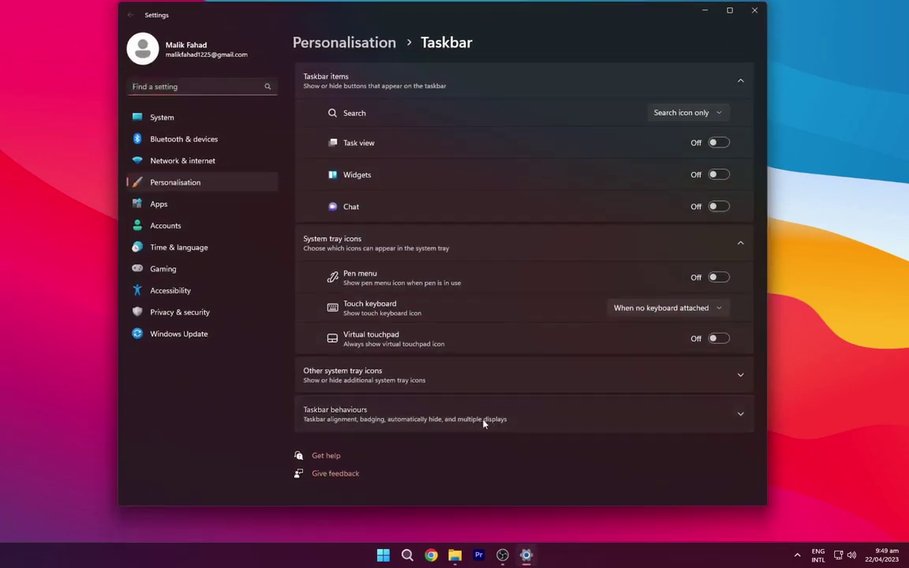
left_click(484, 424)
scroll(379, 378, "down", 3)
left_click(332, 273)
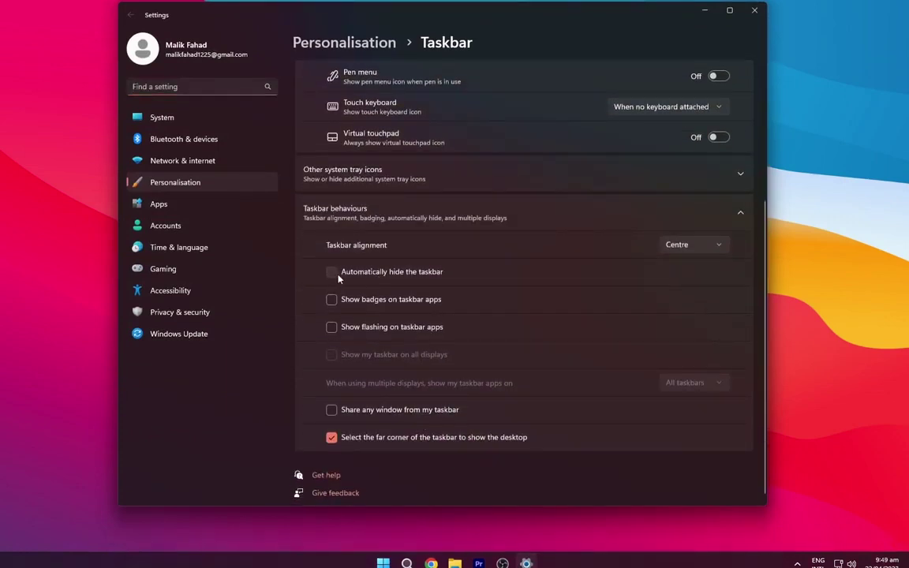
left_click(754, 16)
Step: Install Rainmeter 4.5.17 as administrator from Downloads and dismiss its welcome notification
left_click(467, 556)
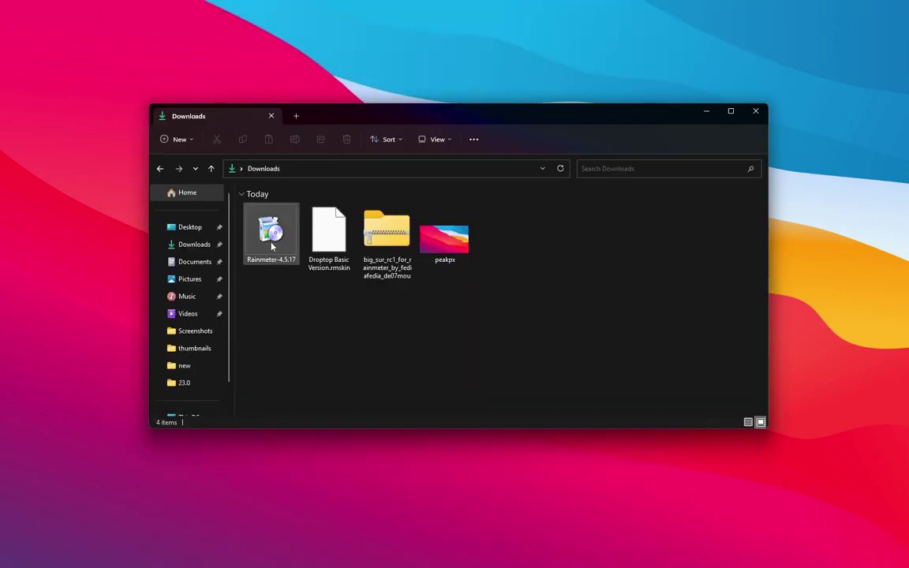
left_click(271, 237)
right_click(273, 238)
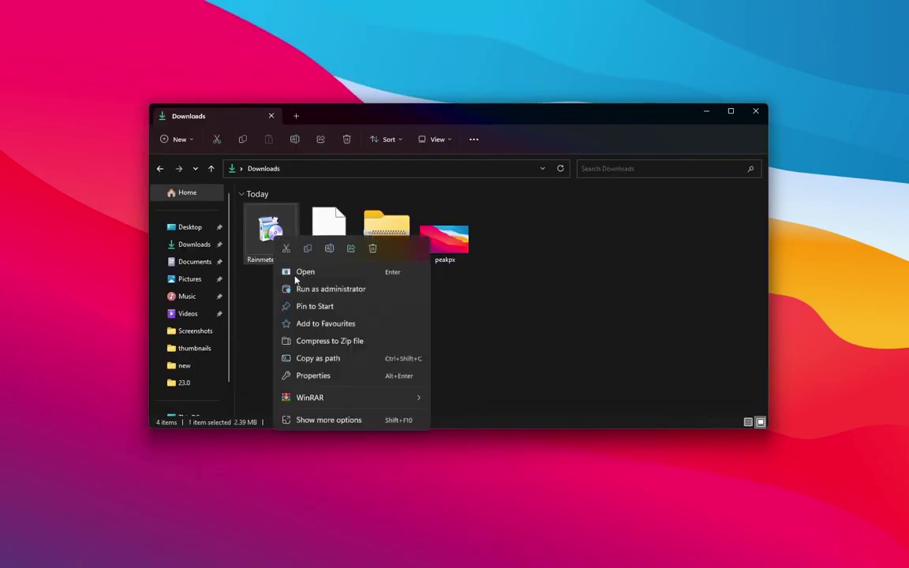
left_click(336, 290)
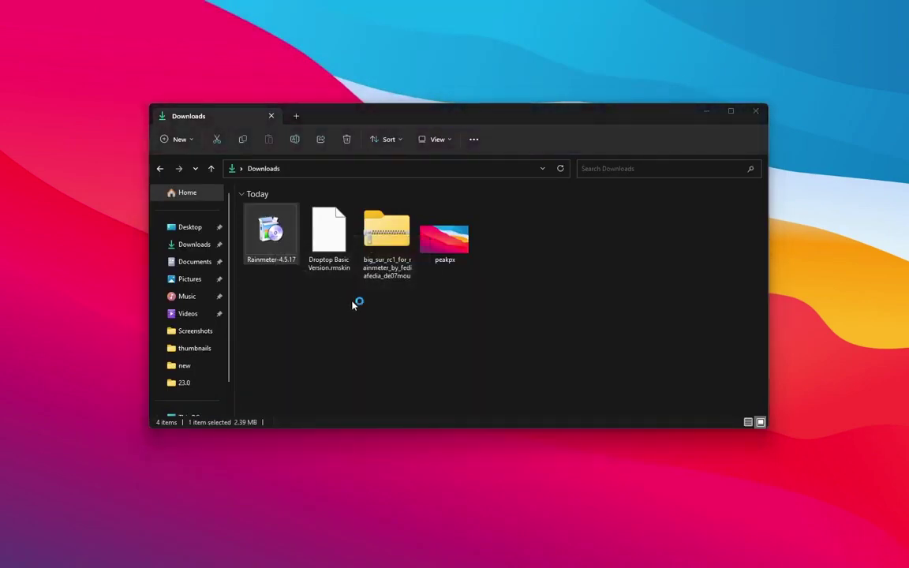
left_click(518, 376)
left_click(517, 376)
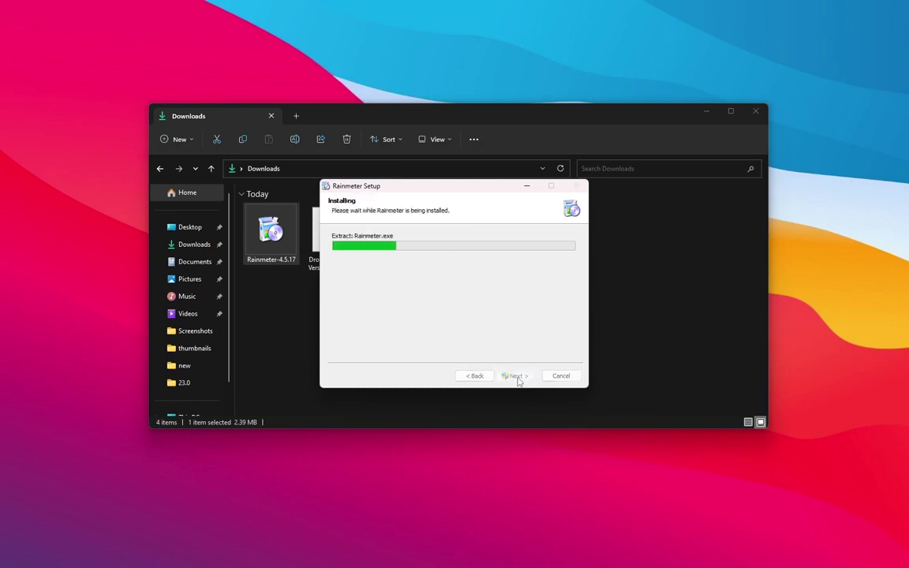
left_click(517, 376)
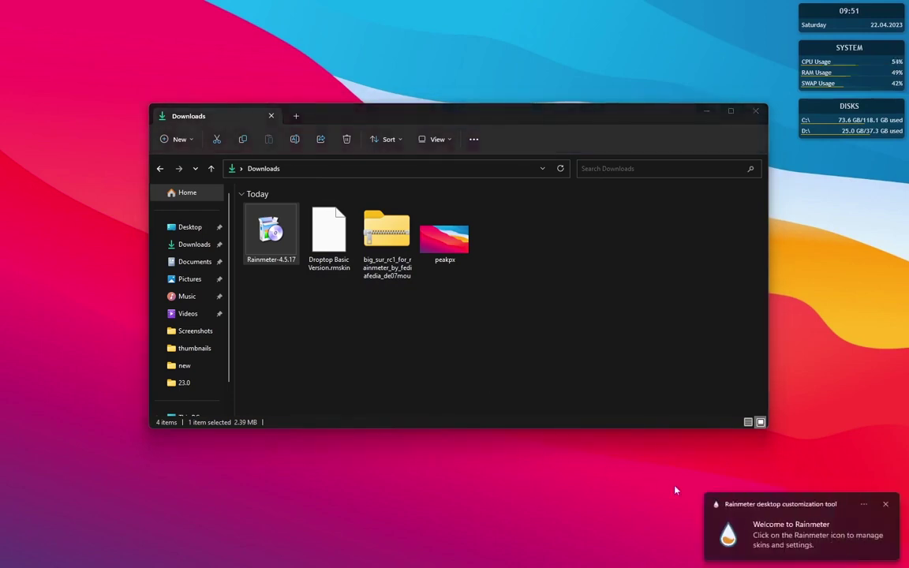
left_click(886, 505)
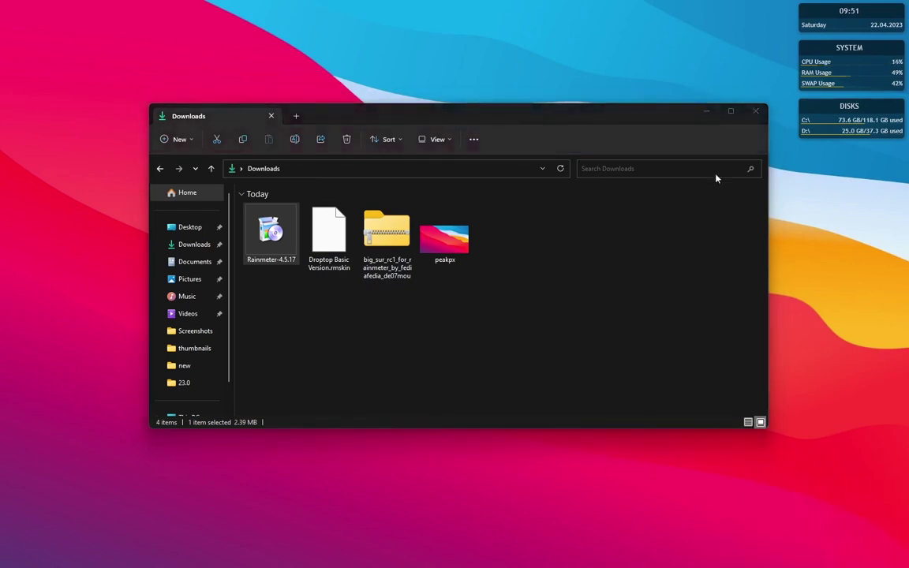
Step: Unload the default illustro Welcome, System and Clock widgets, then restore Downloads
left_click(707, 118)
right_click(522, 301)
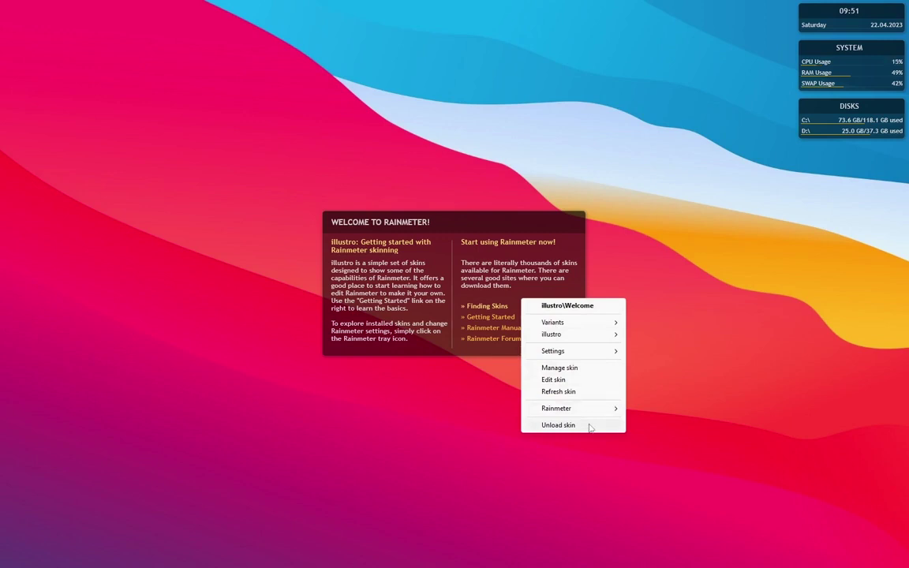
left_click(558, 426)
right_click(816, 122)
right_click(828, 83)
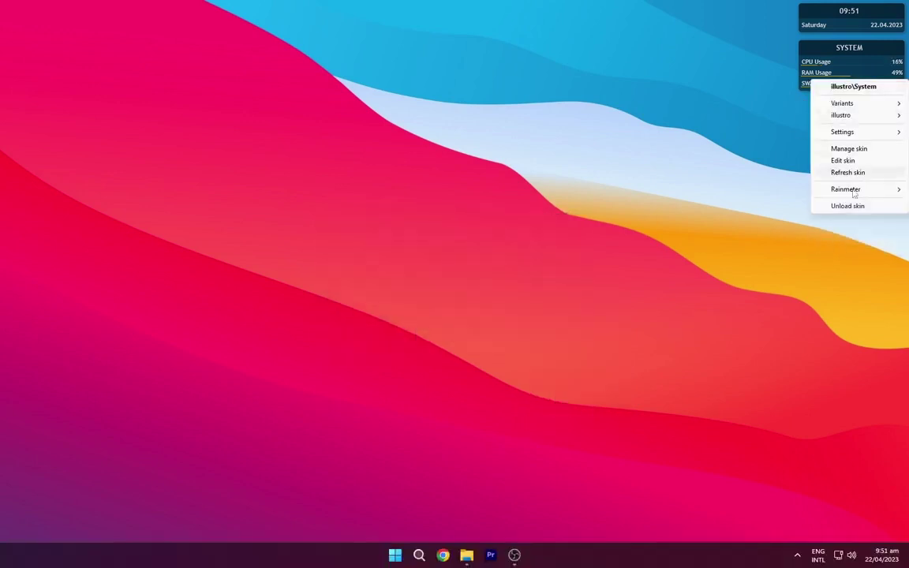
left_click(848, 206)
right_click(828, 29)
left_click(844, 154)
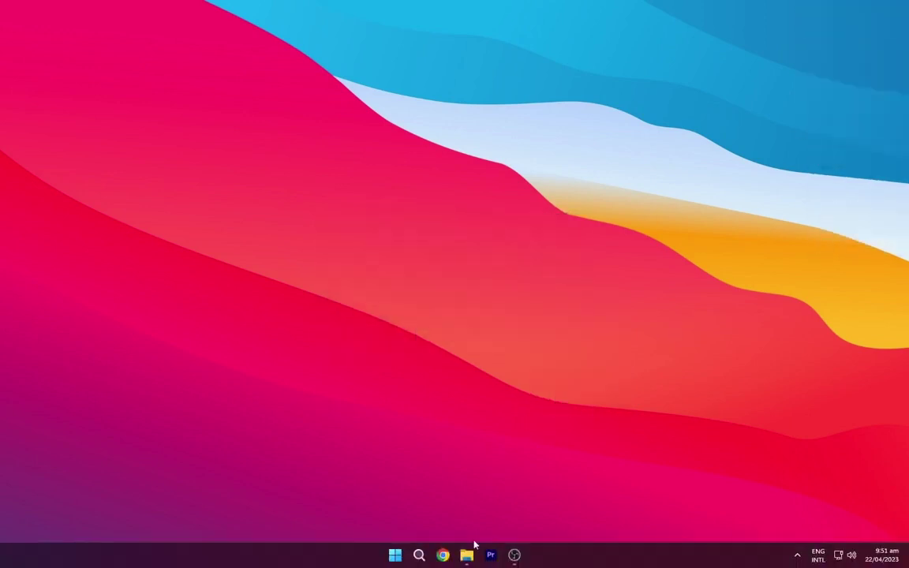
left_click(467, 554)
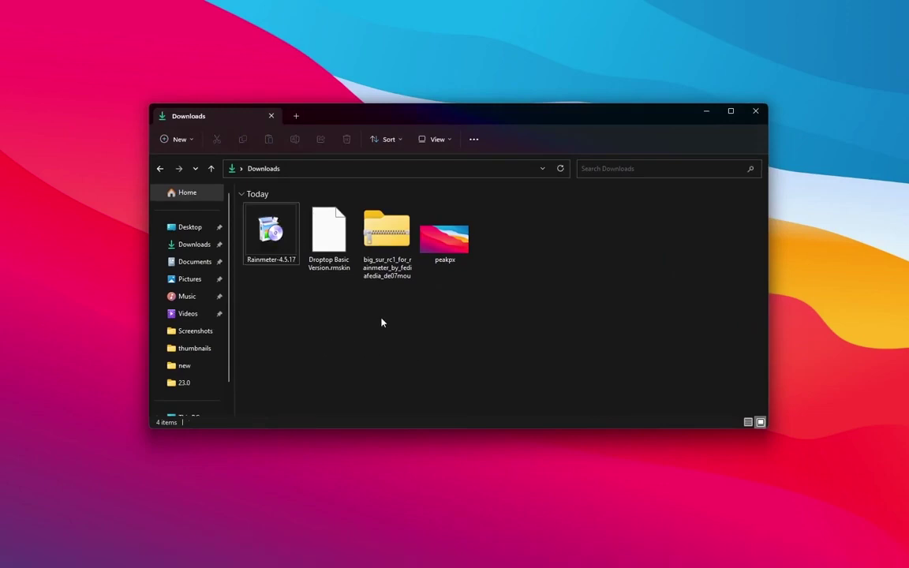
Step: Extract the Big Sur zip into its own folder with WinRAR, then delete the zip
left_click(385, 235)
right_click(387, 239)
mouse_move(450, 471)
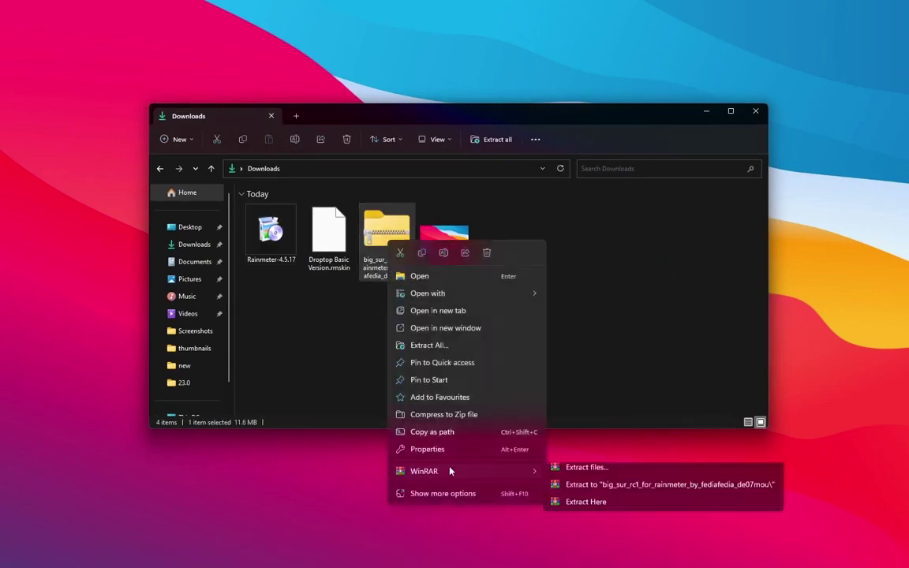
left_click(588, 508)
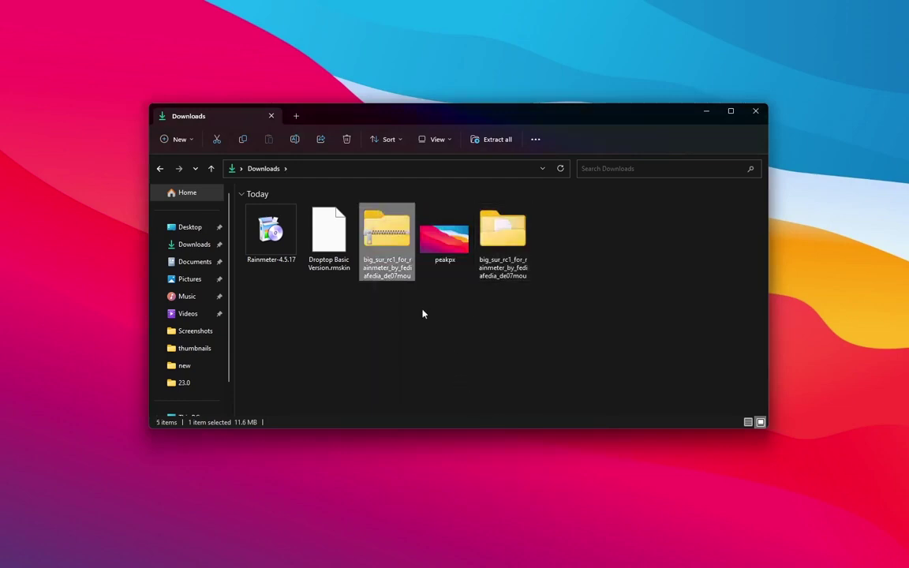
left_click_drag(422, 311, 377, 278)
left_click(376, 254)
key("Delete")
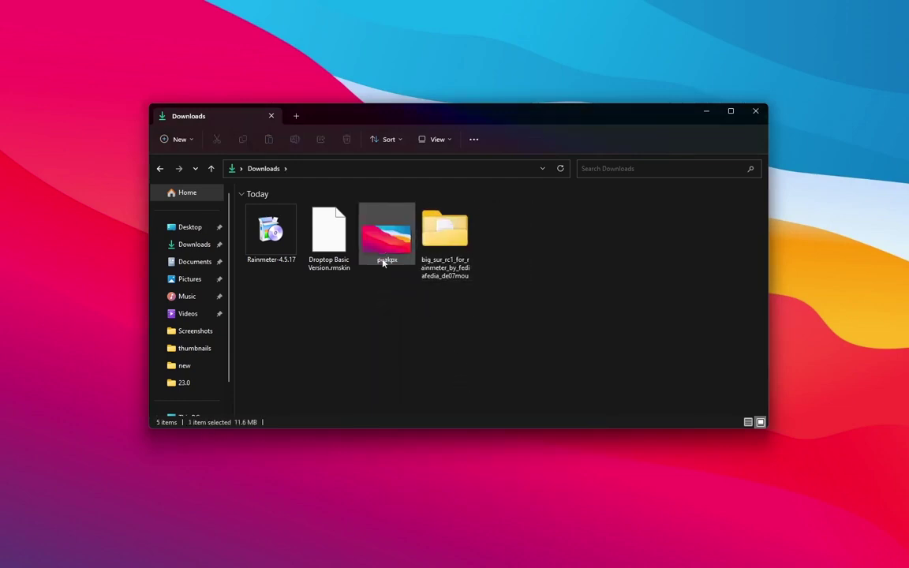
Step: Install BigSur.rmskin from the extracted big_sur folder
double_click(448, 232)
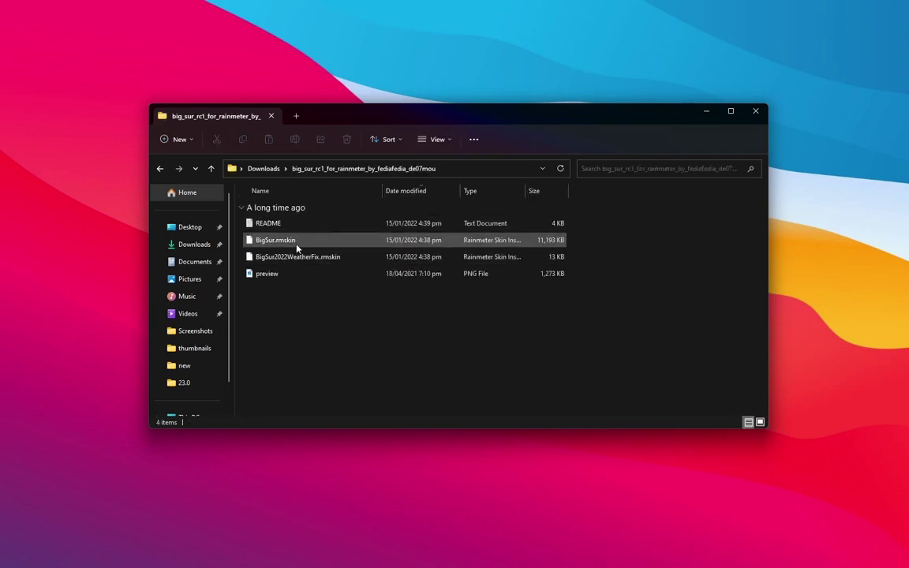
double_click(299, 248)
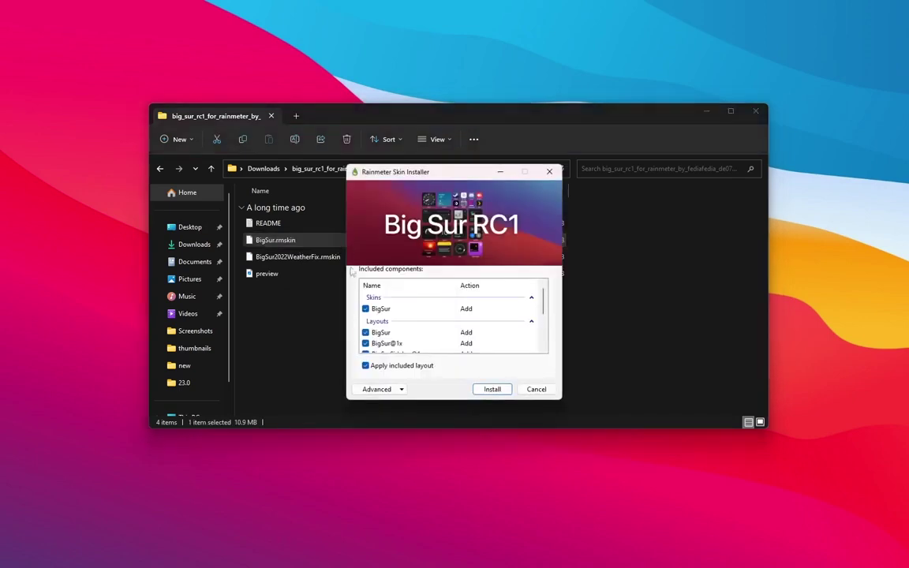
left_click(491, 389)
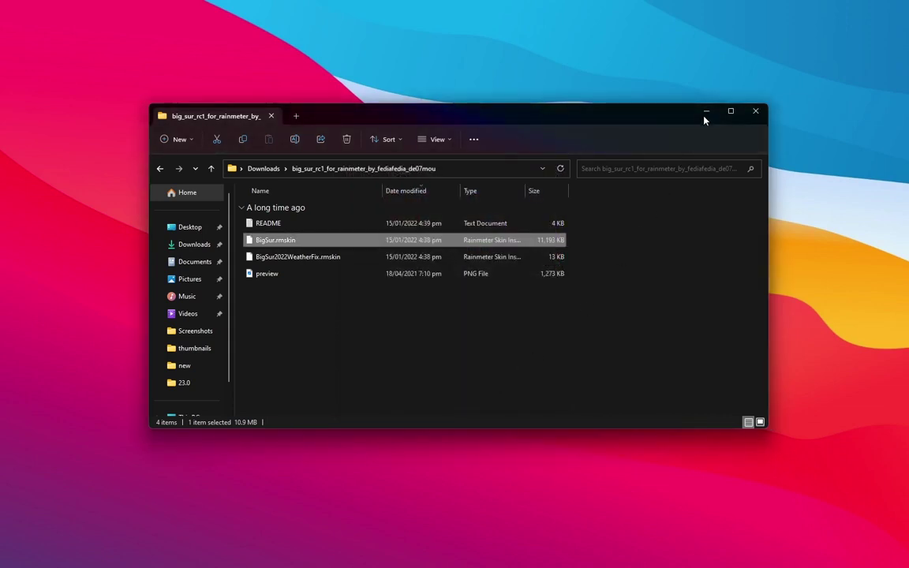
Step: Load the BigSur layout from the Layouts tab of Manage Rainmeter
left_click(706, 113)
mouse_move(641, 547)
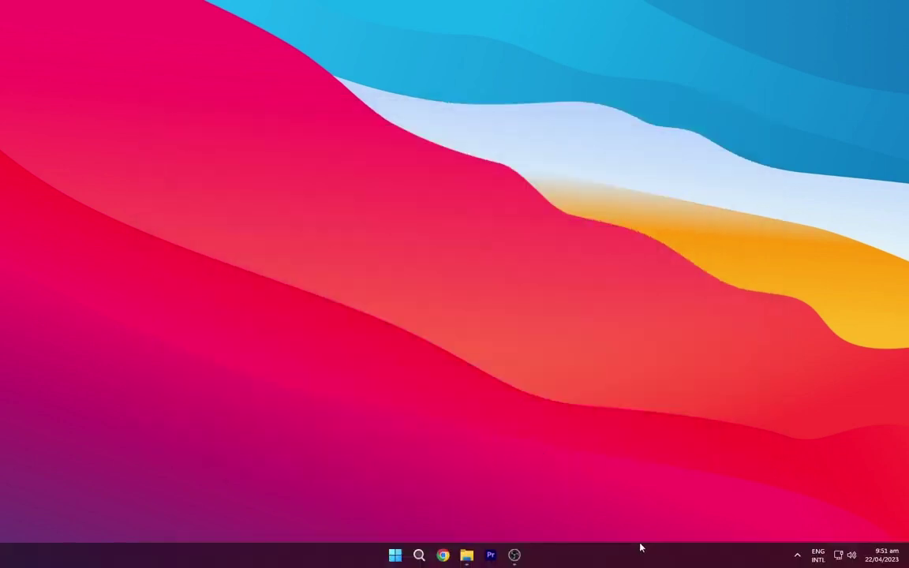
left_click(797, 557)
left_click(753, 503)
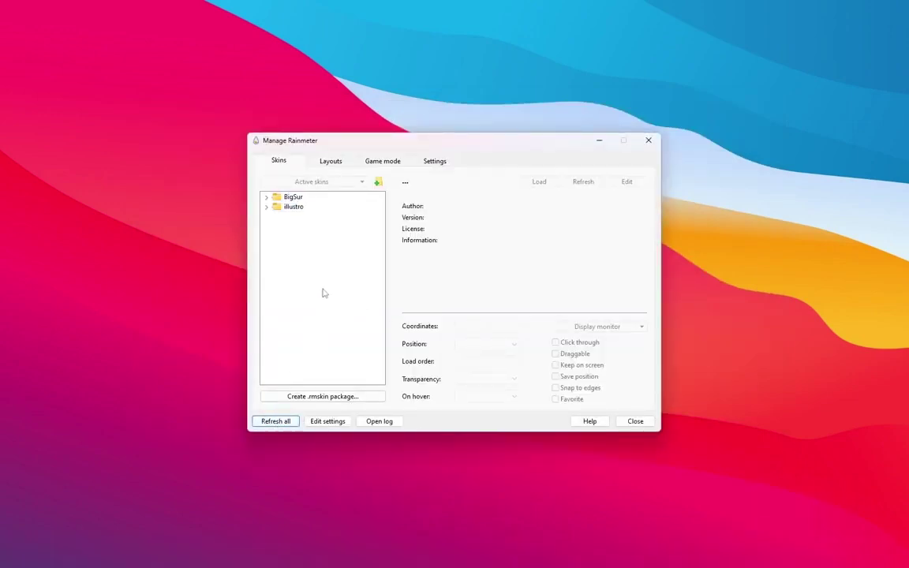
left_click(339, 163)
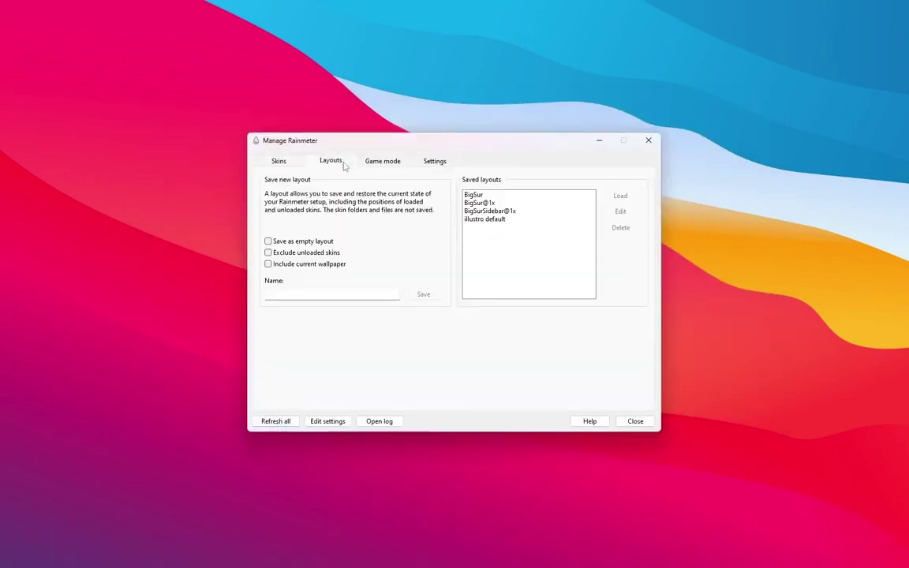
left_click(510, 204)
left_click(507, 195)
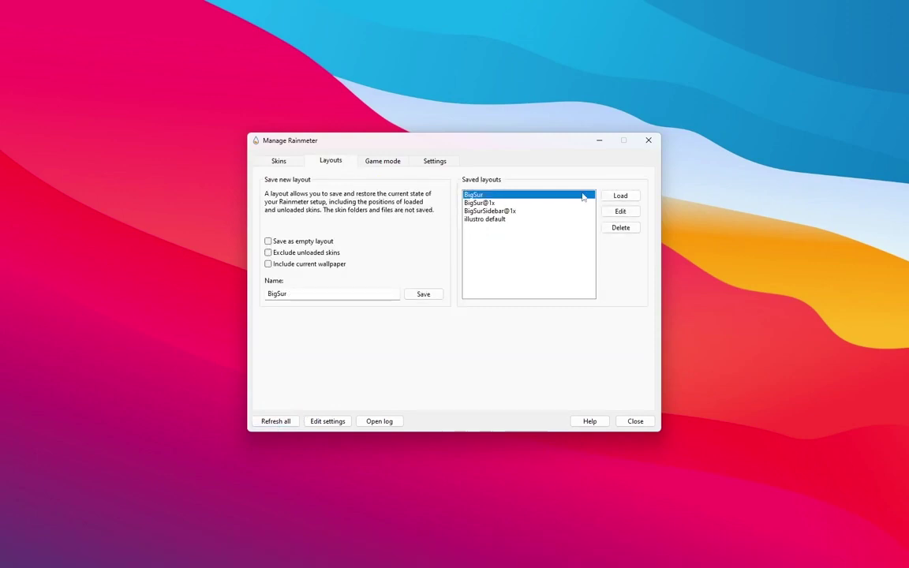
left_click(620, 197)
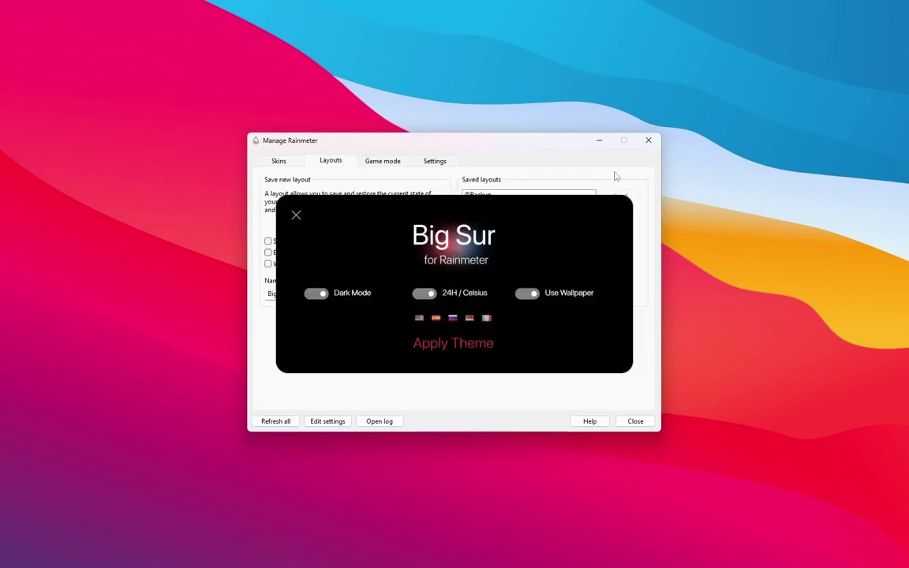
Step: Apply the Big Sur theme with Dark Mode on and the left widget layout
left_click(598, 142)
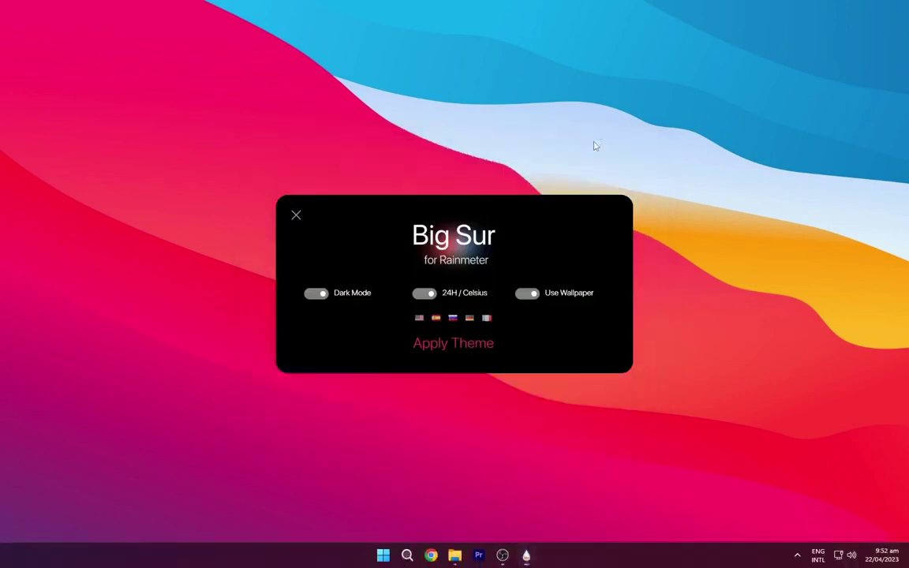
left_click(317, 294)
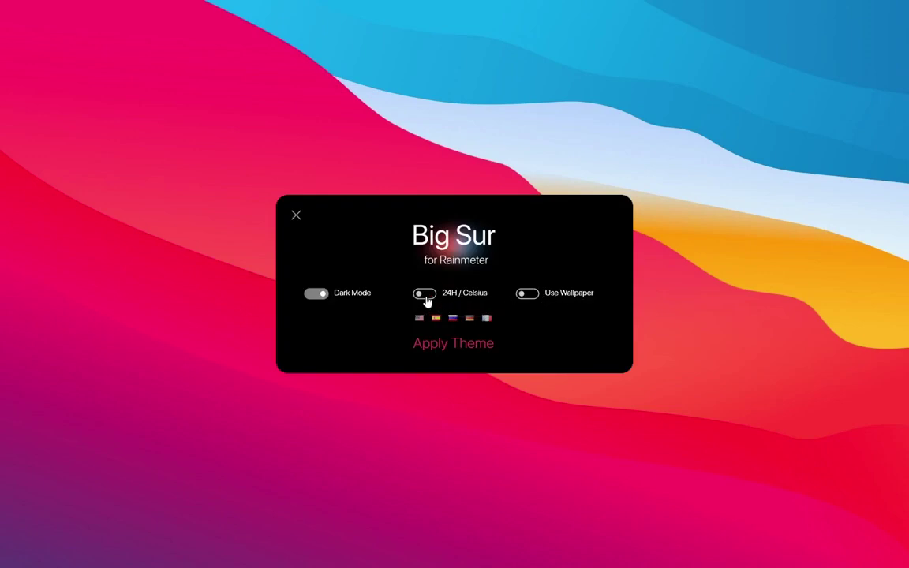
left_click(461, 346)
left_click(377, 316)
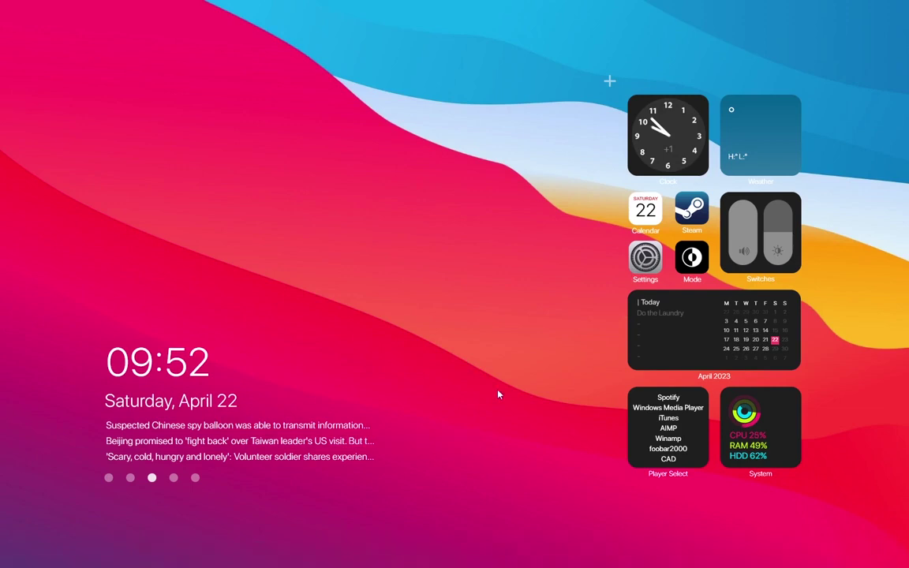
Step: Switch the reopened File Explorer window to Large icons view
mouse_move(507, 562)
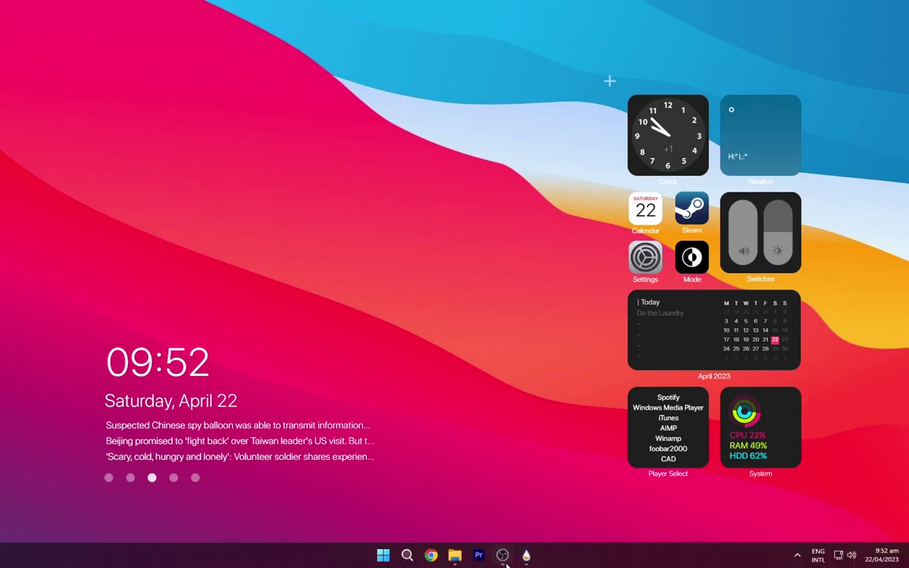
left_click(456, 556)
left_click(451, 378)
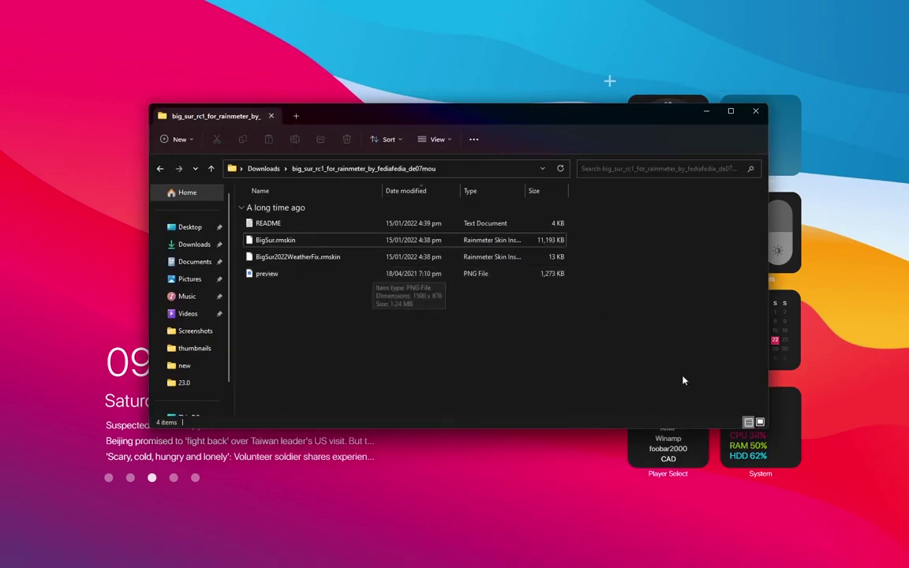
left_click(760, 422)
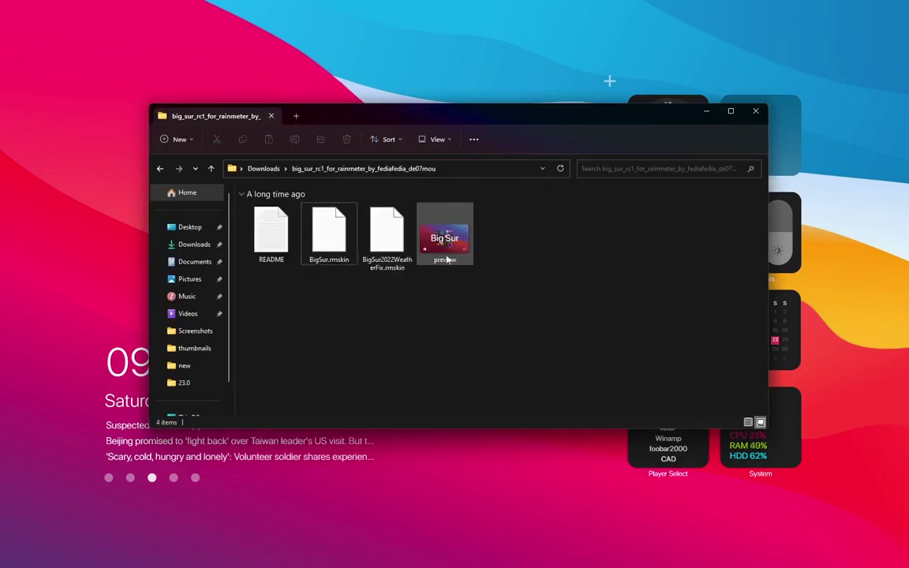
Step: Install Droptop Basic Version.rmskin from the Downloads folder
left_click(281, 170)
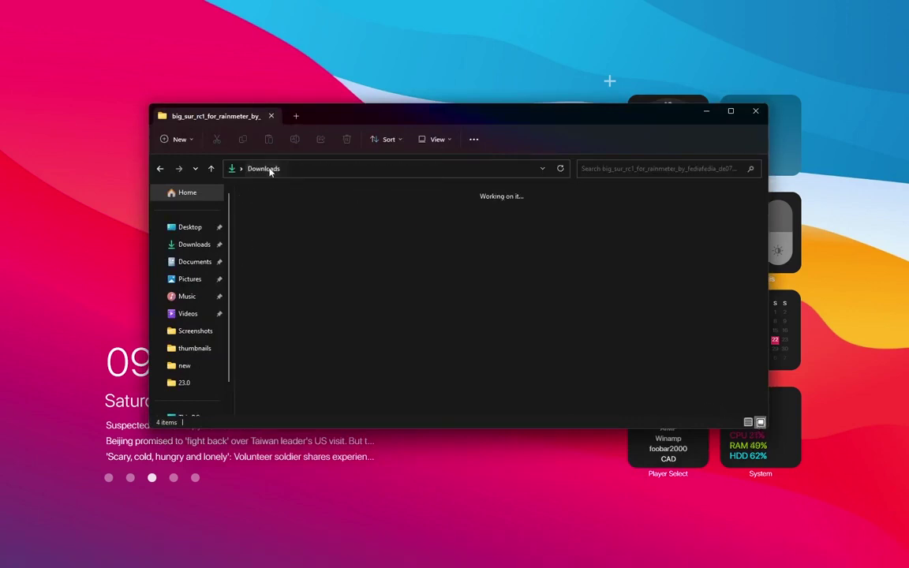
right_click(330, 241)
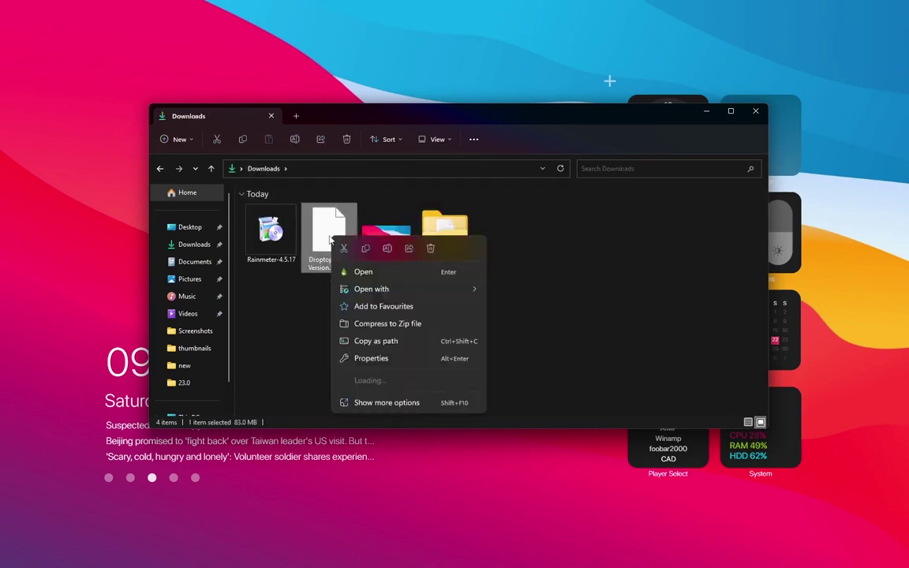
left_click(355, 272)
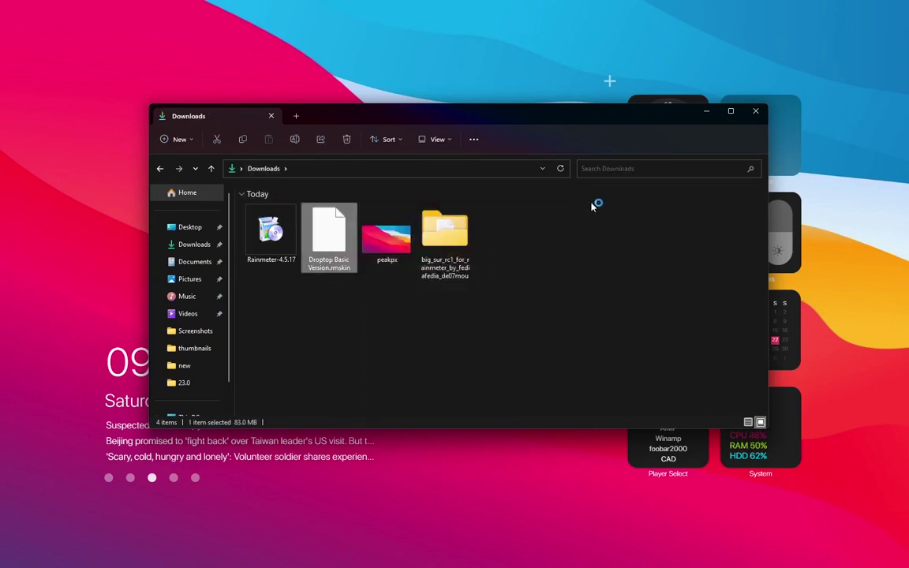
left_click(707, 111)
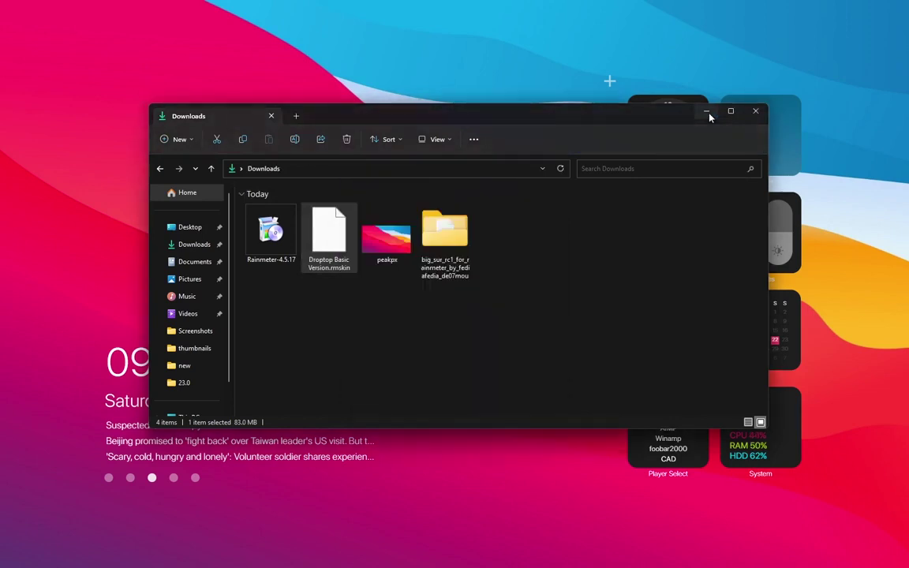
left_click(493, 389)
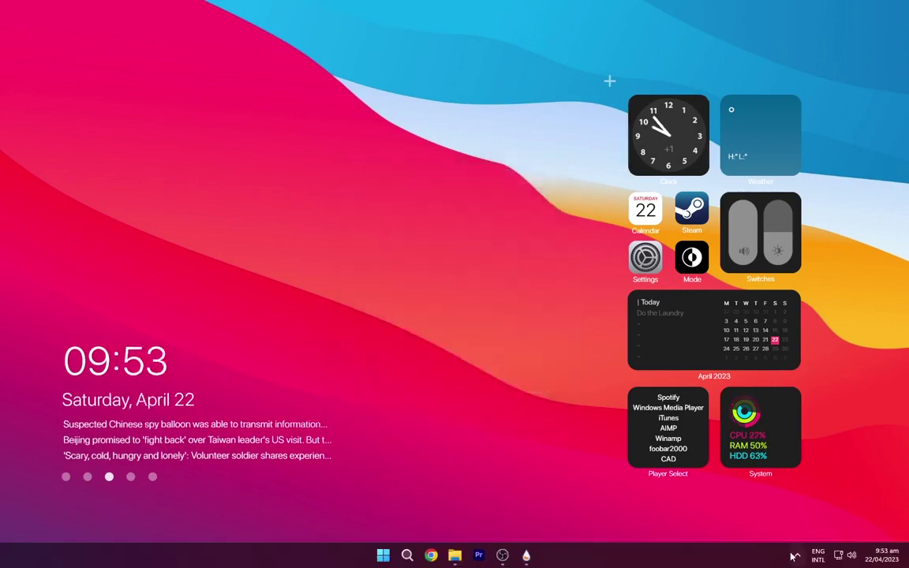
Step: Load the Droptop DropdownBar.ini skin from the Skins list in Manage Rainmeter
left_click(528, 556)
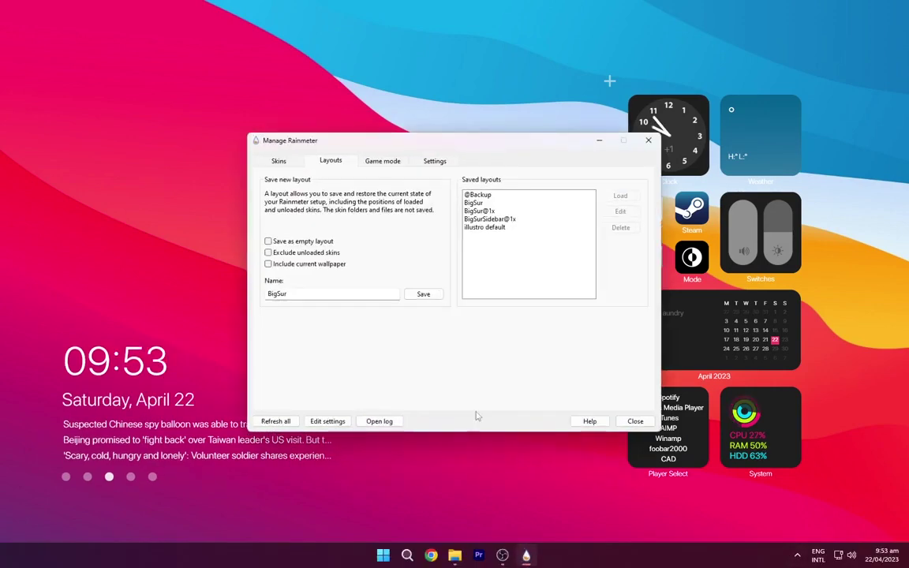
left_click(278, 162)
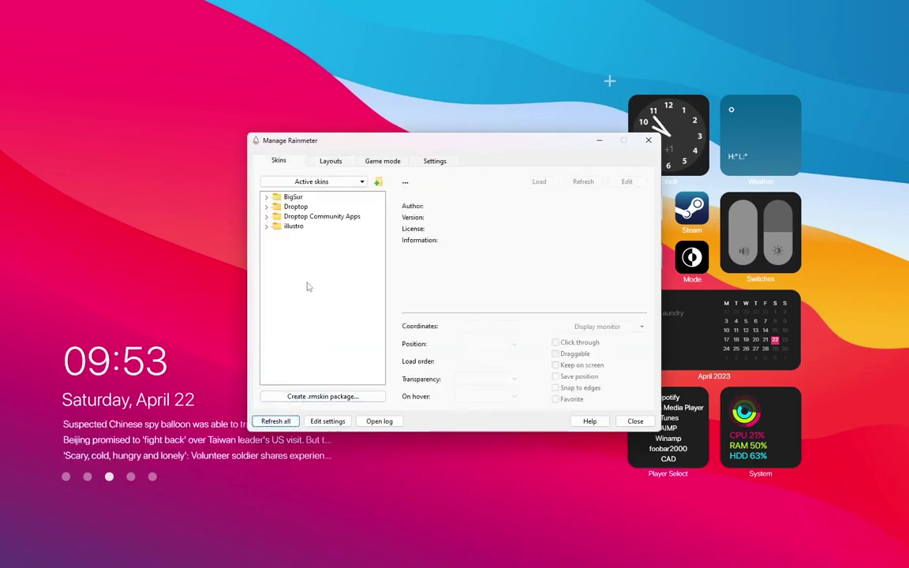
left_click(267, 207)
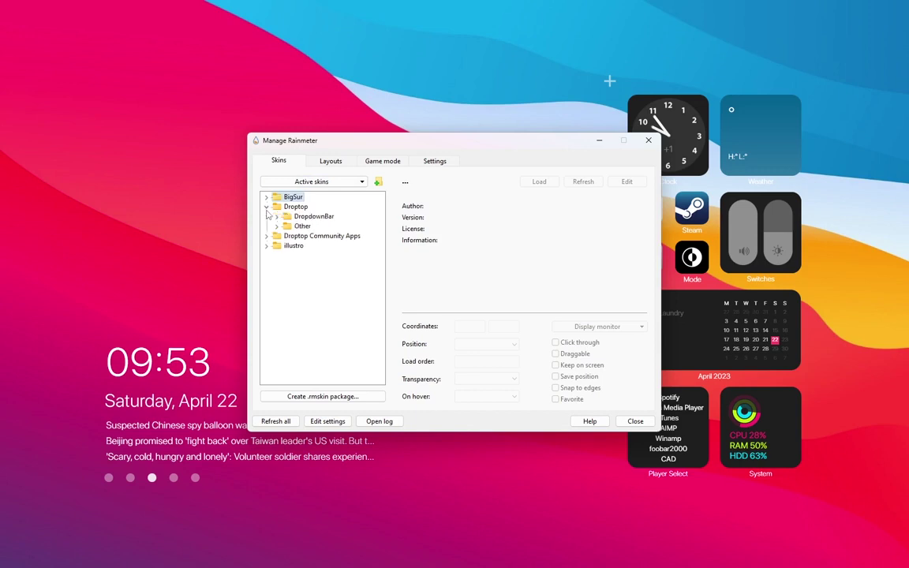
left_click(276, 217)
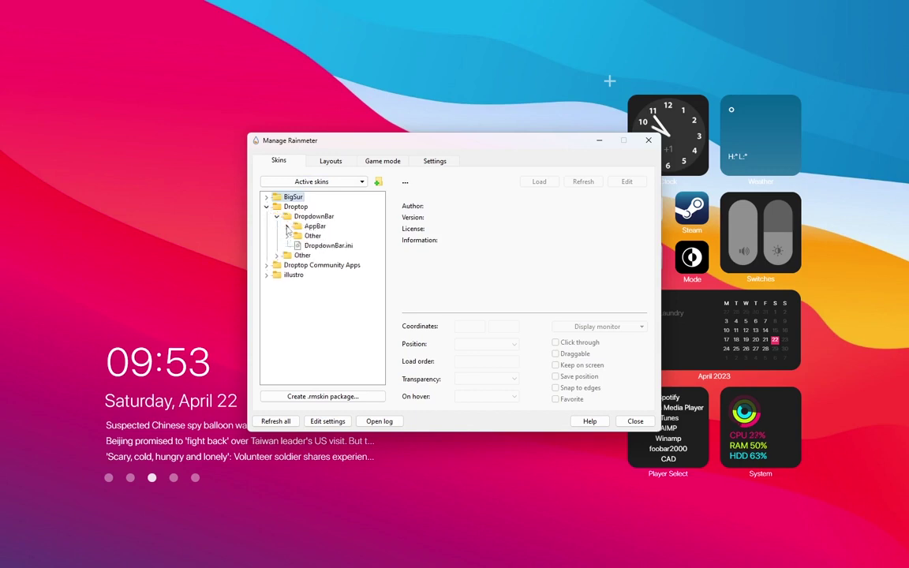
right_click(320, 245)
left_click(330, 254)
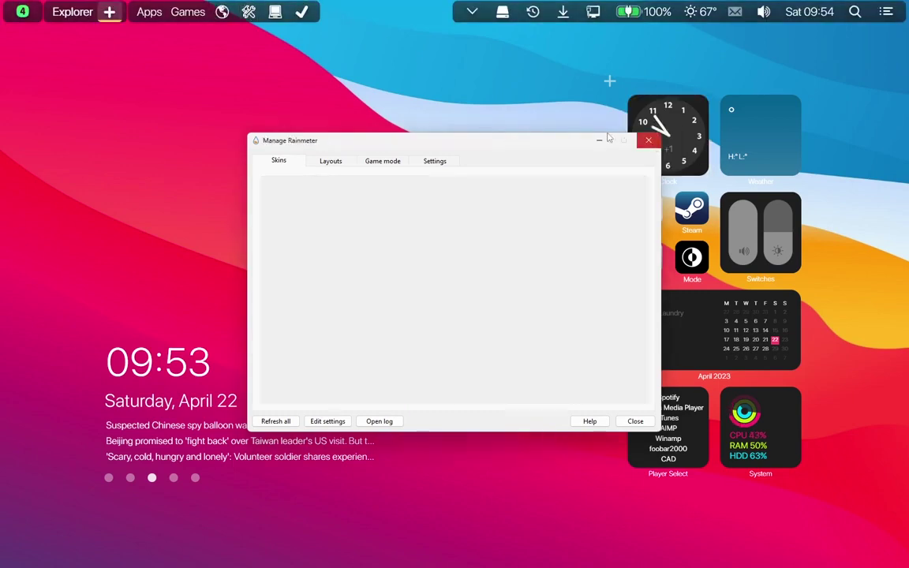
Step: Enable the Big Sur theme from Droptop's Themes menu
left_click(22, 13)
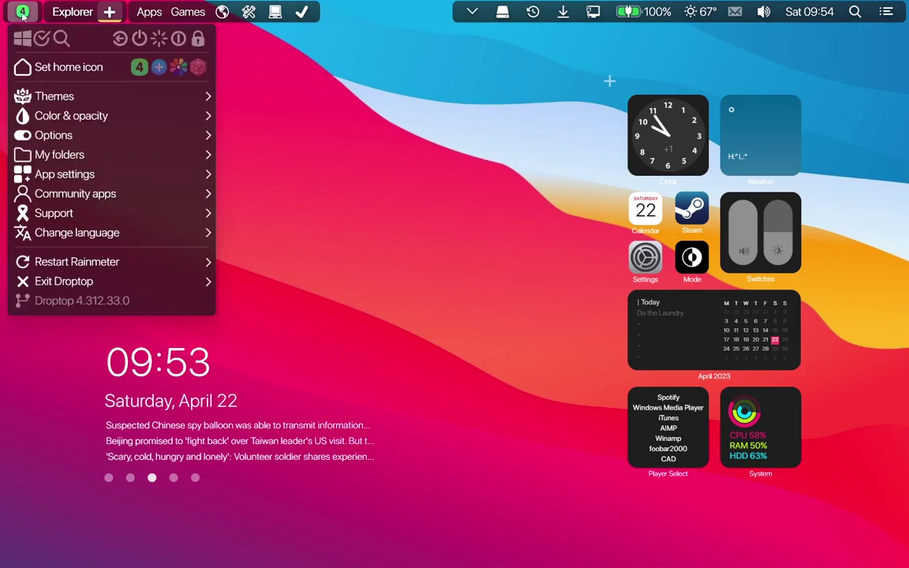
left_click(175, 93)
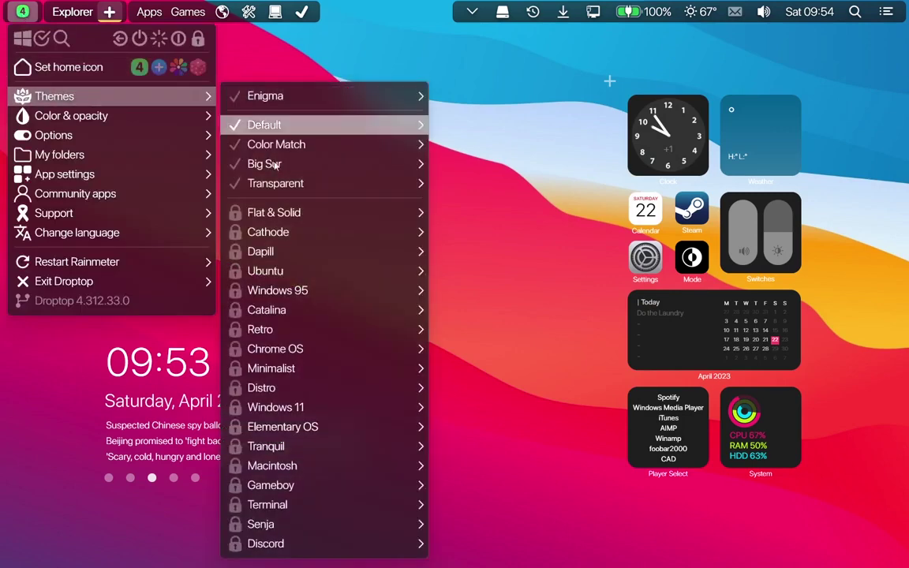
mouse_move(303, 168)
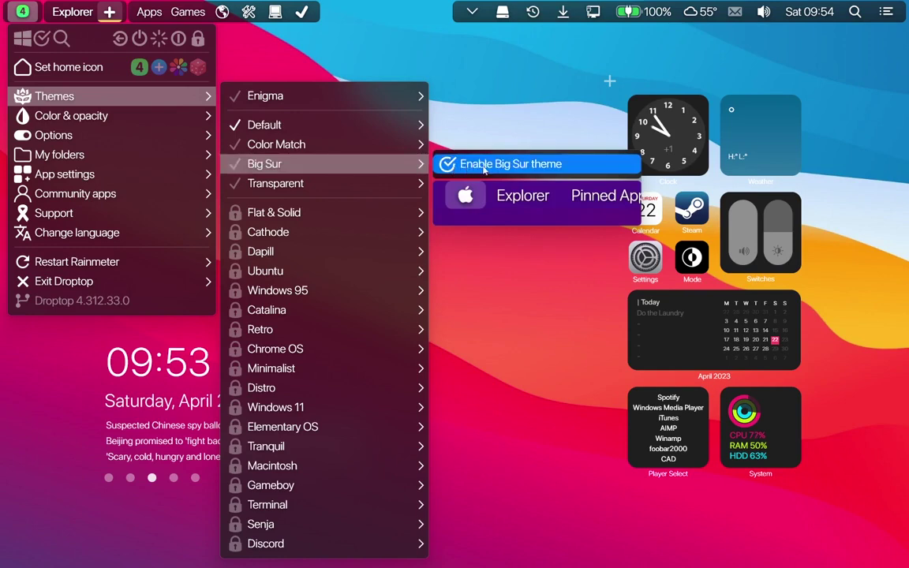
left_click(448, 158)
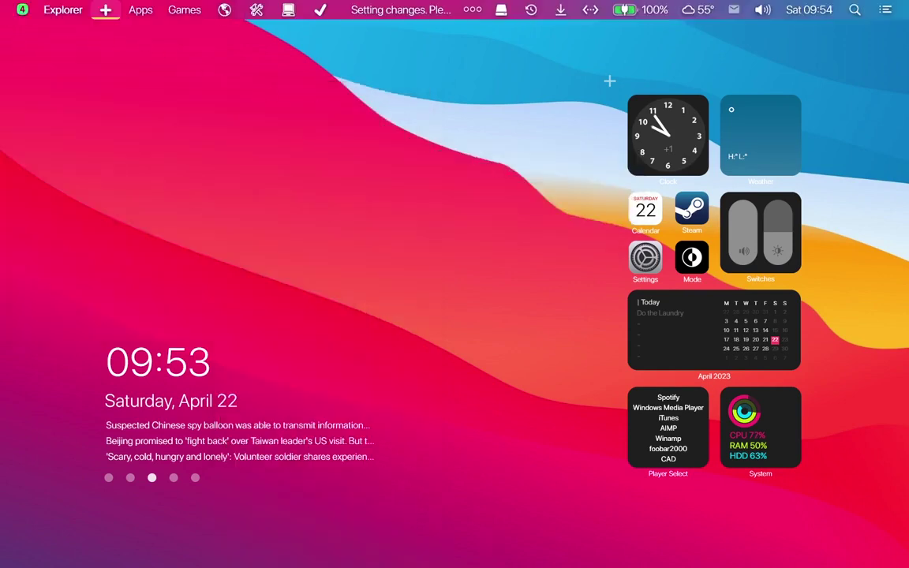
Step: Set the Droptop bar's mode to show only on the desktop
left_click(22, 9)
mouse_move(74, 116)
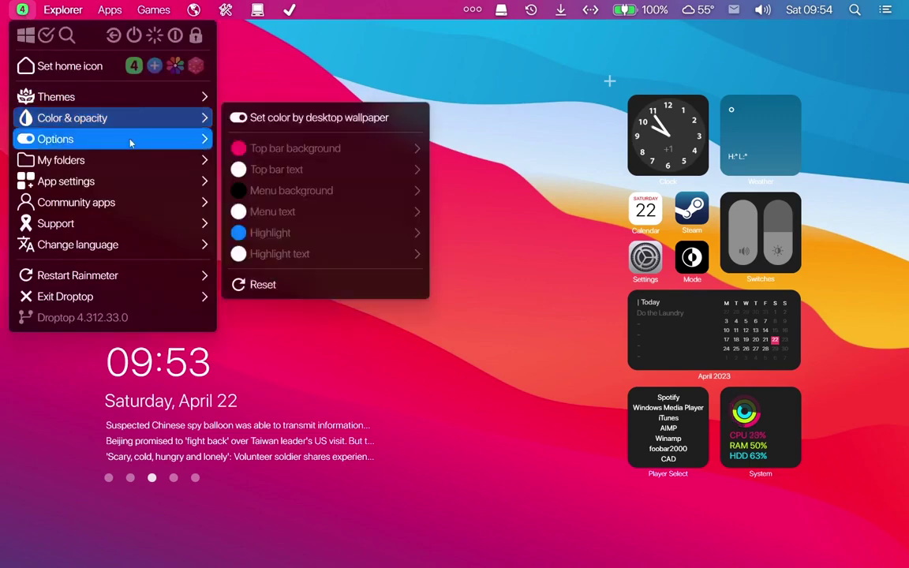
mouse_move(130, 141)
mouse_move(280, 140)
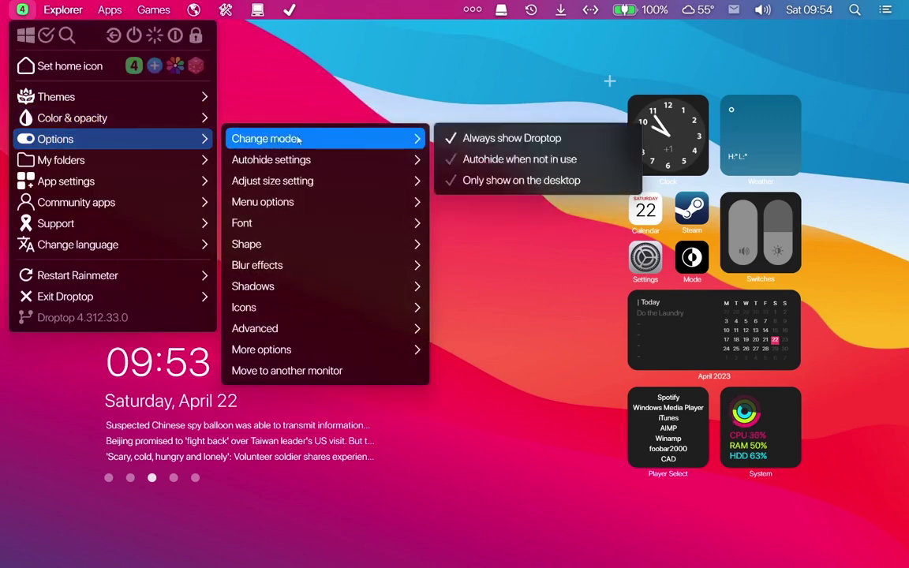
left_click(504, 182)
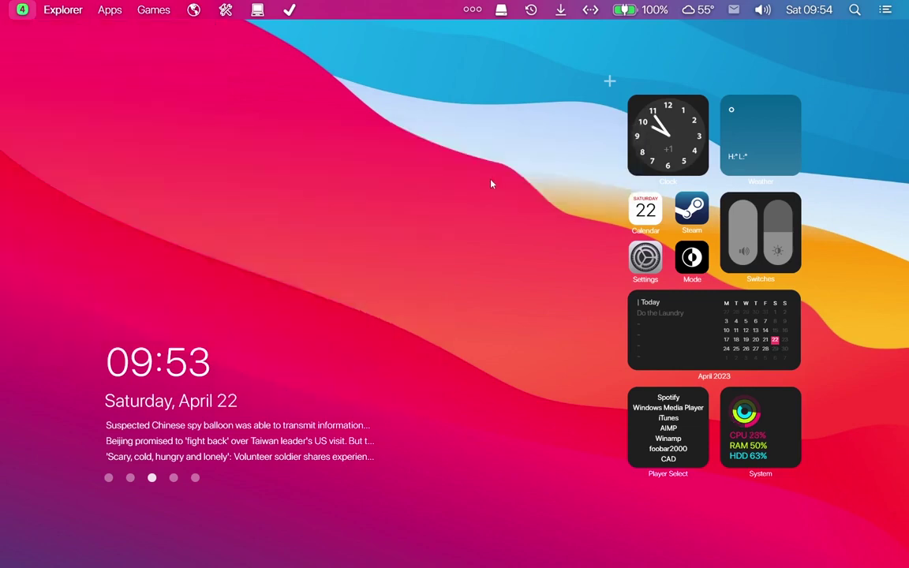
Step: Scale the Droptop bar down from 140% to 100% in Options
left_click(22, 11)
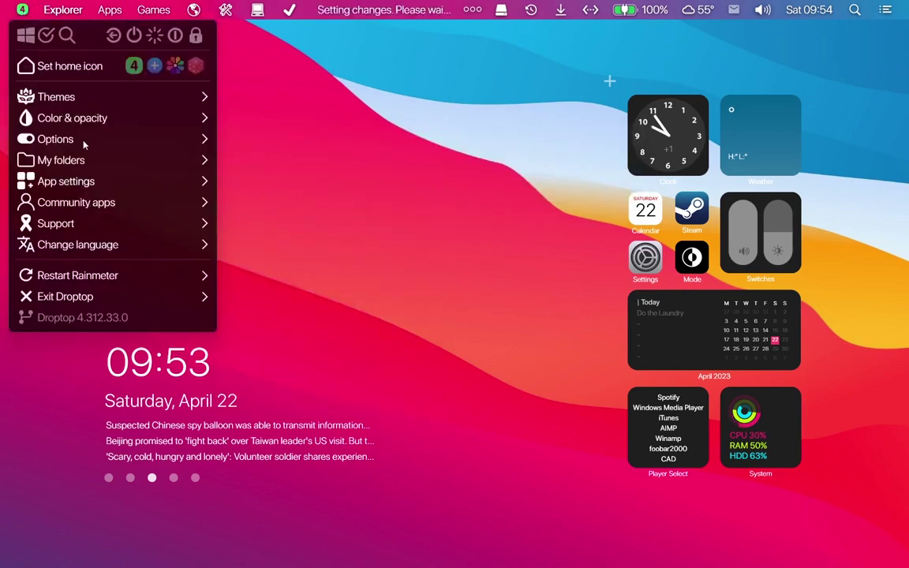
left_click(205, 140)
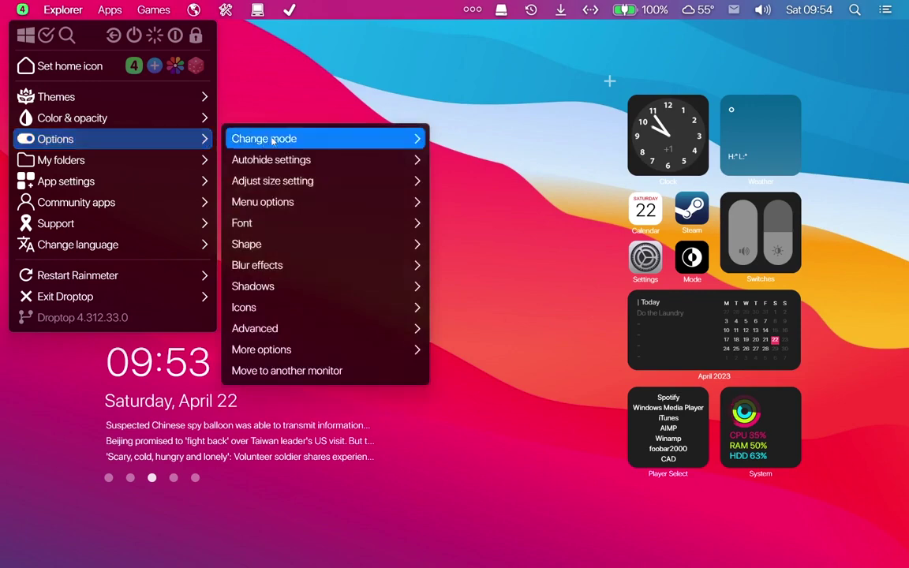
left_click(249, 139)
left_click(288, 181)
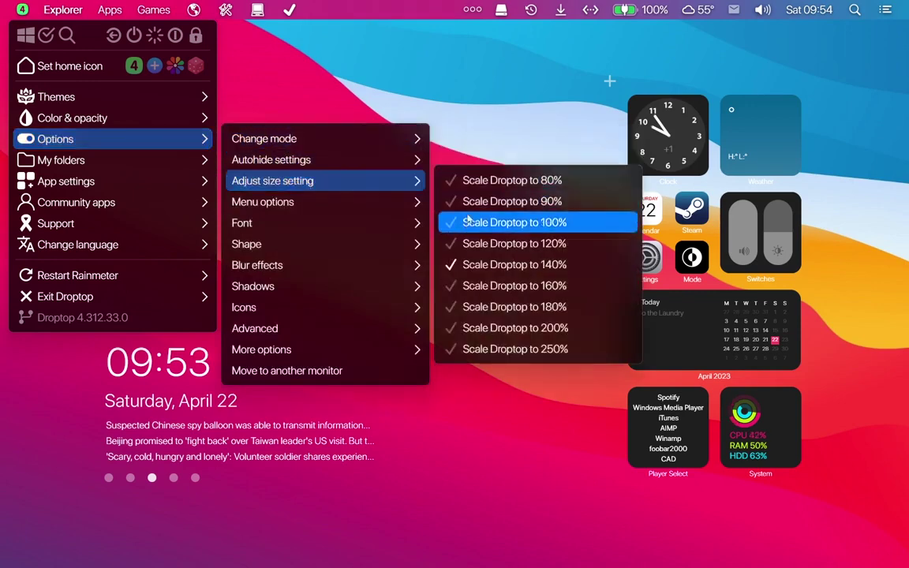
left_click(474, 243)
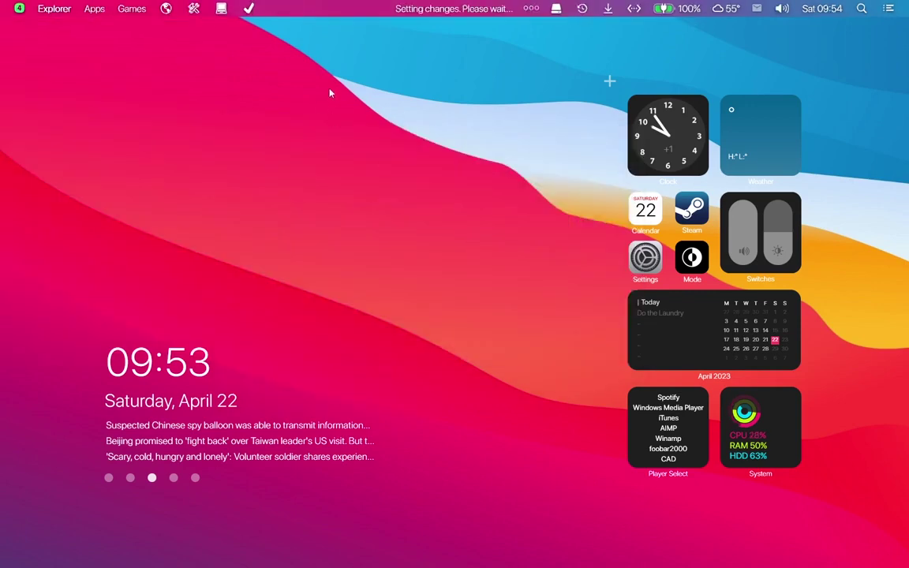
Step: Switch off the Apps, Games, globe, tools, drive and check folder shortcuts on the bar
left_click(275, 9)
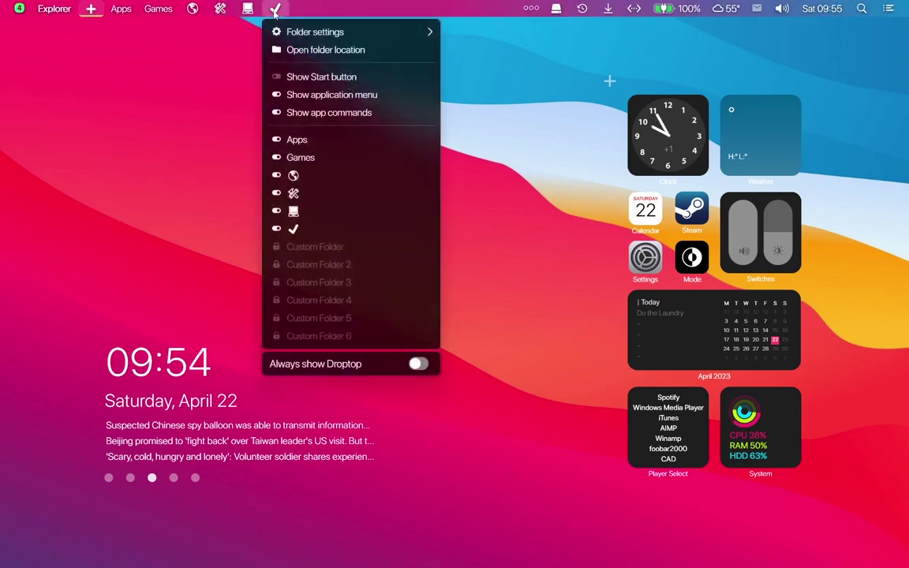
left_click(277, 141)
left_click(277, 141)
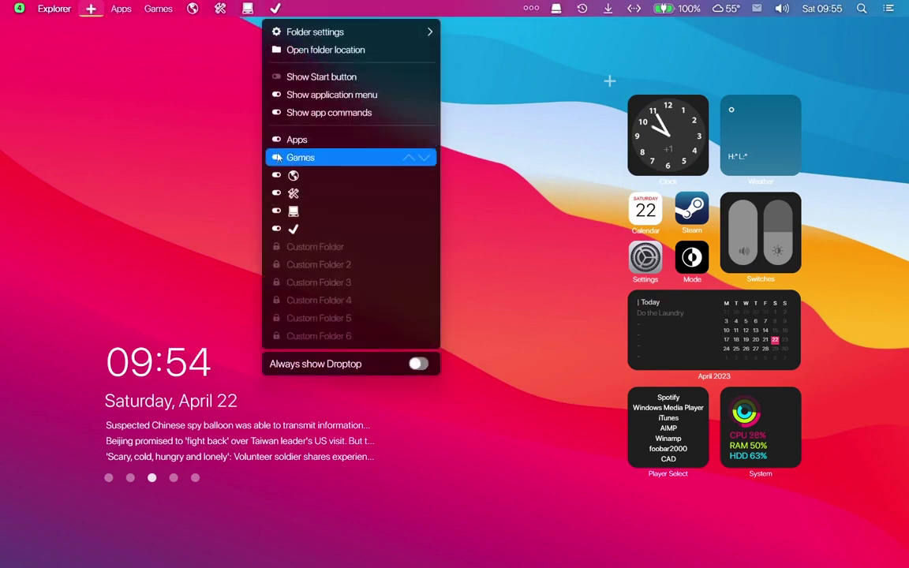
left_click(276, 140)
left_click(276, 157)
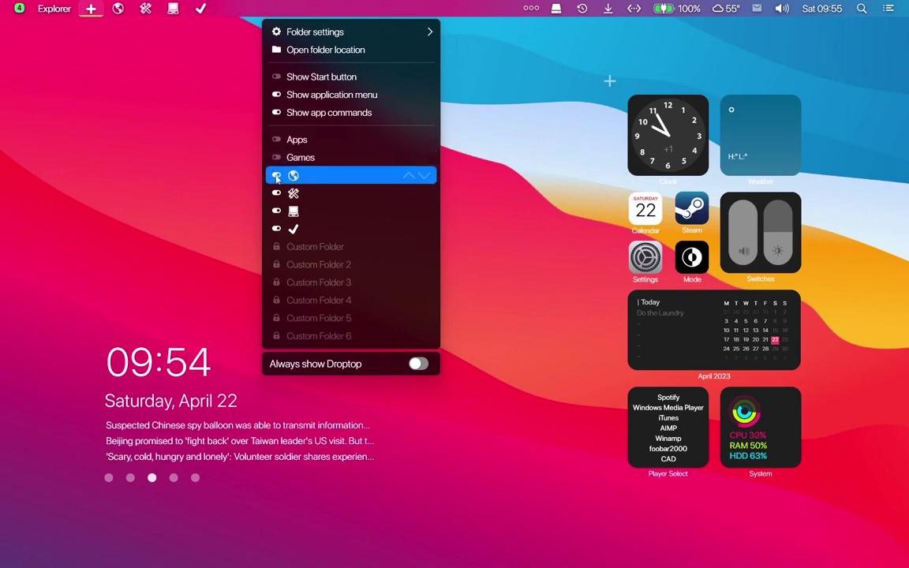
left_click(276, 193)
left_click(276, 211)
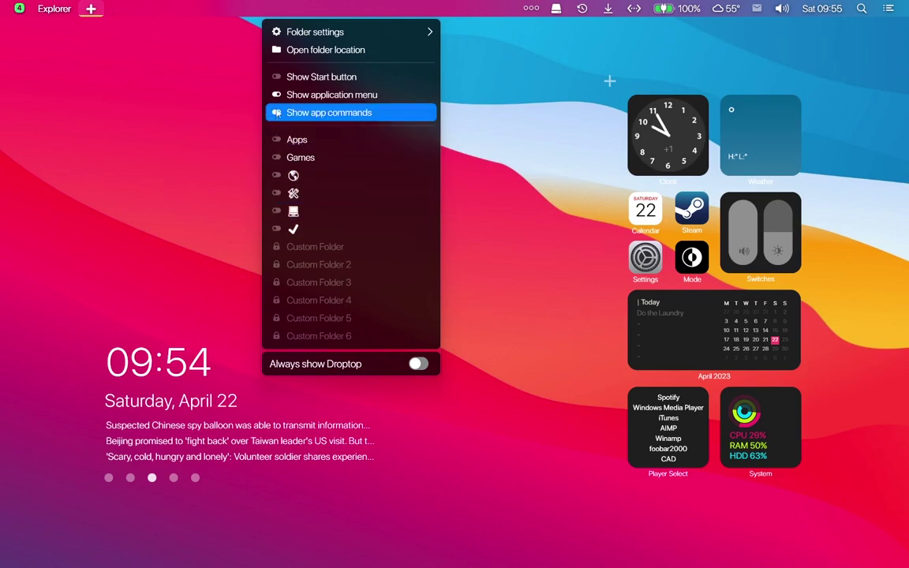
Step: Hide Search, Mail and Weather from the Droptop bar
left_click(531, 10)
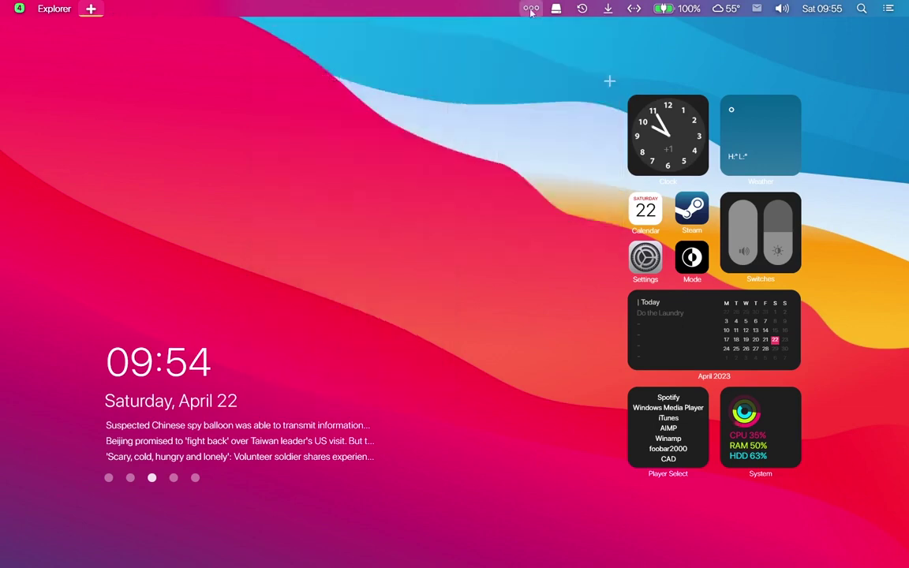
left_click(407, 67)
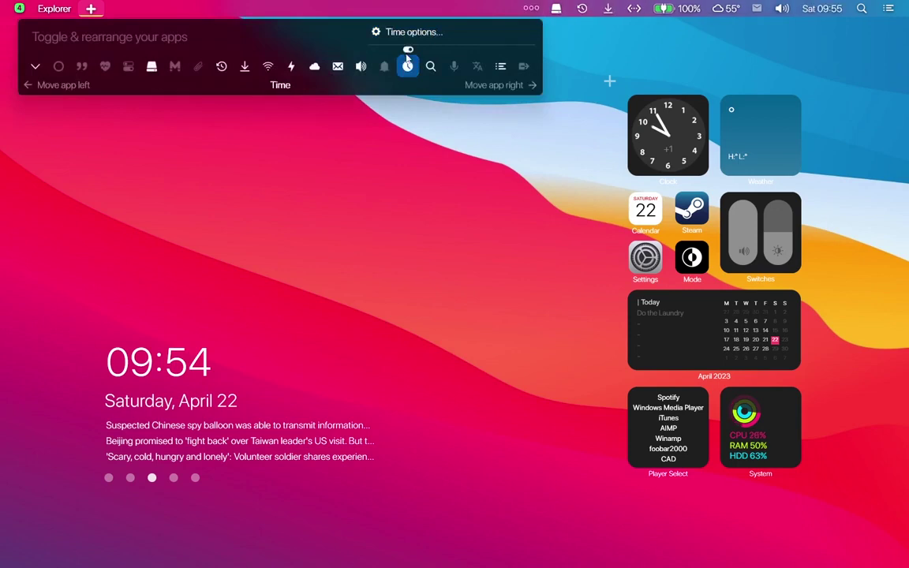
left_click(431, 66)
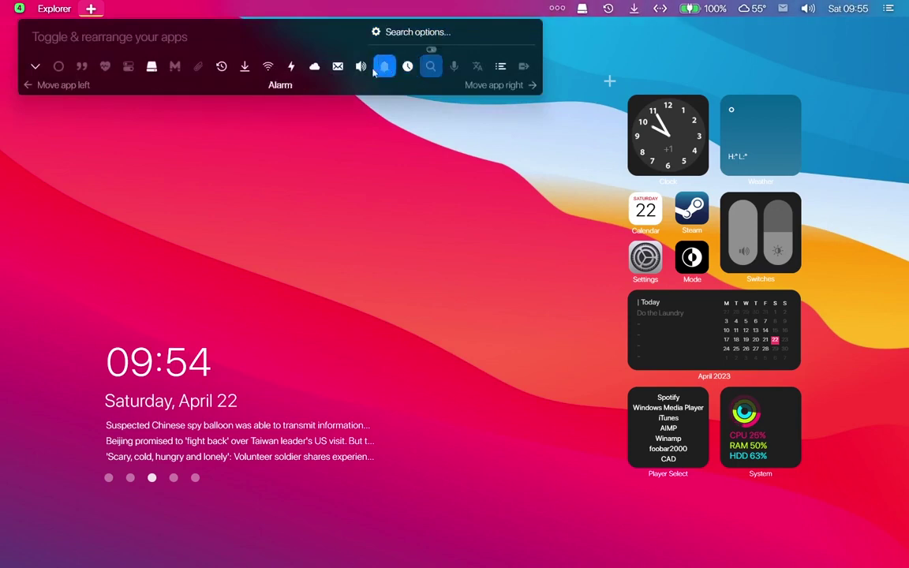
left_click(337, 67)
left_click(314, 66)
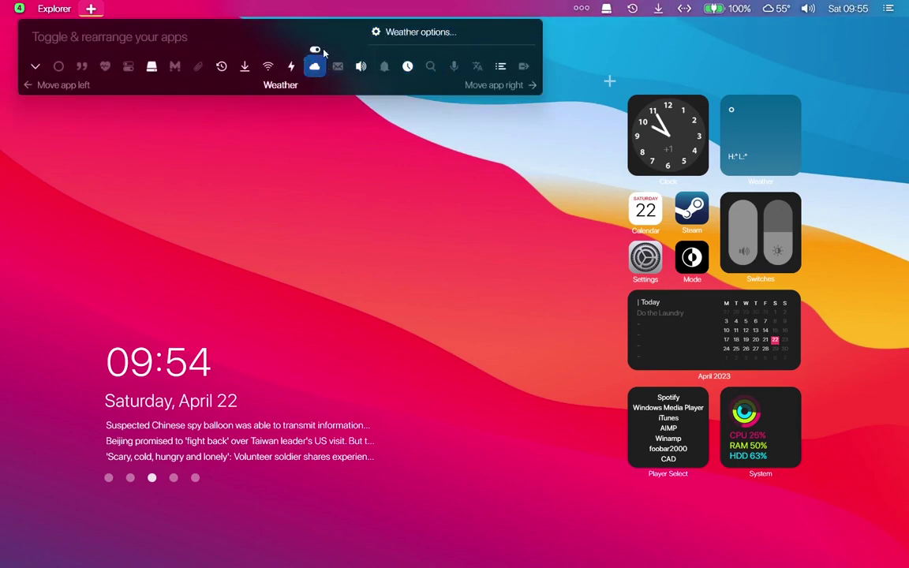
left_click(315, 50)
Step: Hide Recent files, Downloads and Disks while keeping Battery & backlight on the bar
left_click(292, 66)
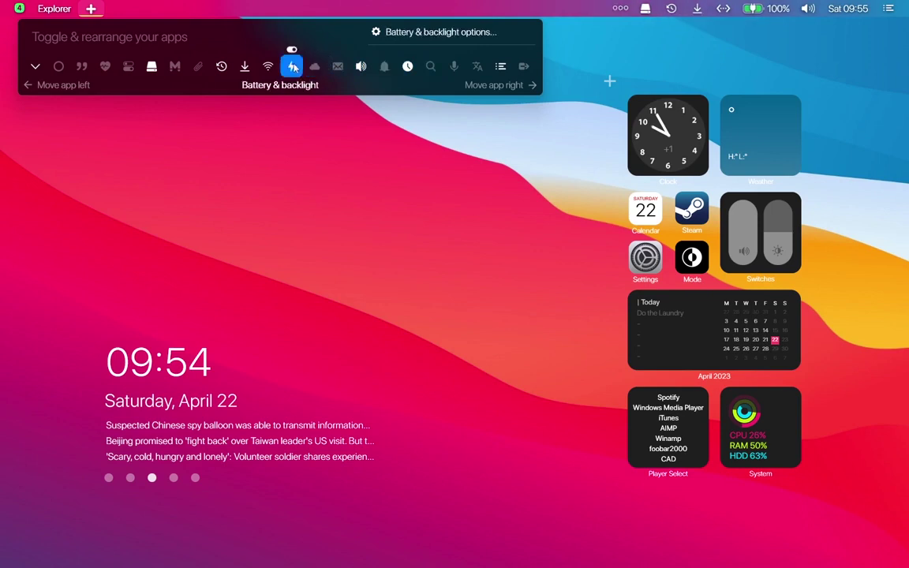
left_click(291, 50)
left_click(222, 66)
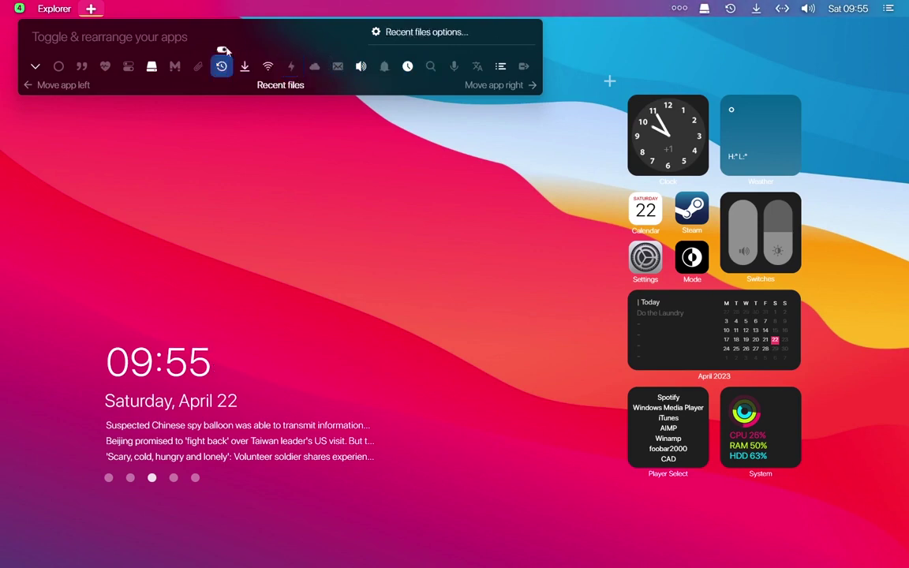
left_click(222, 49)
left_click(245, 66)
left_click(245, 49)
left_click(291, 67)
left_click(291, 50)
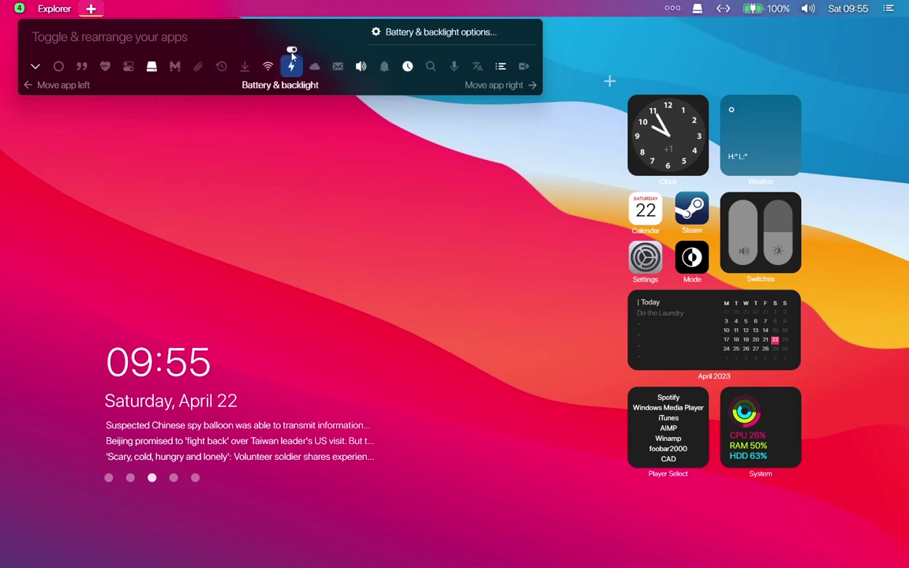
left_click(156, 63)
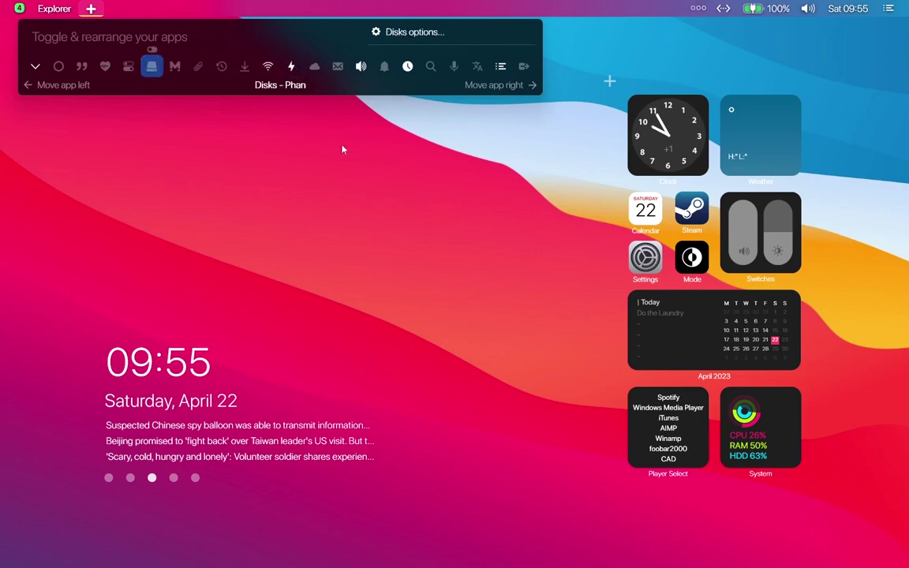
left_click(338, 165)
Step: Move the widgets toward the right edge and set the home icon to the colourful Apple logo
left_click_drag(681, 137, 737, 139)
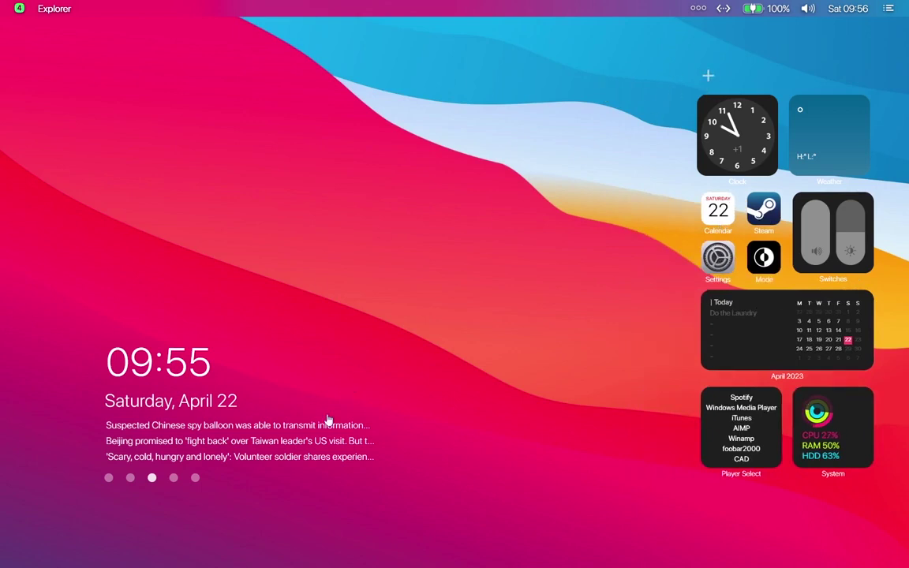
left_click(20, 9)
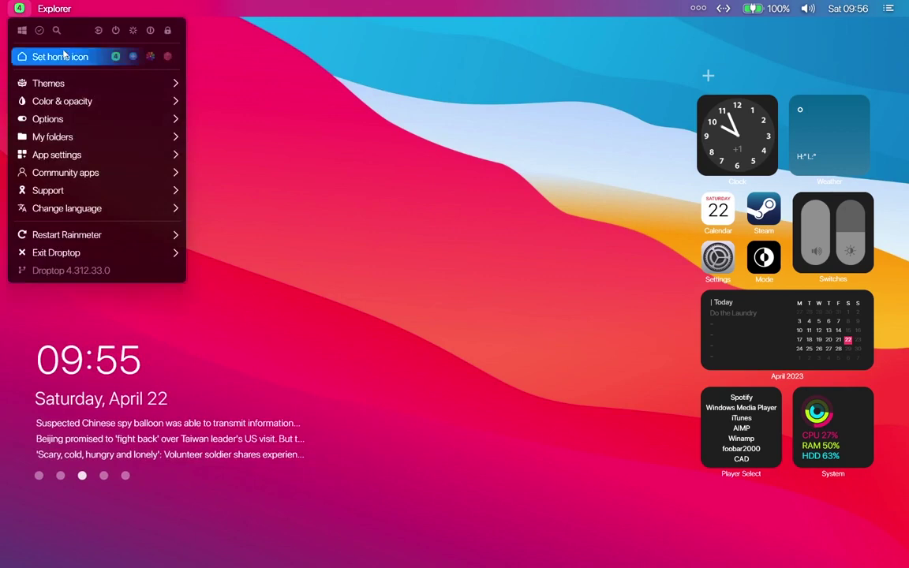
left_click(90, 61)
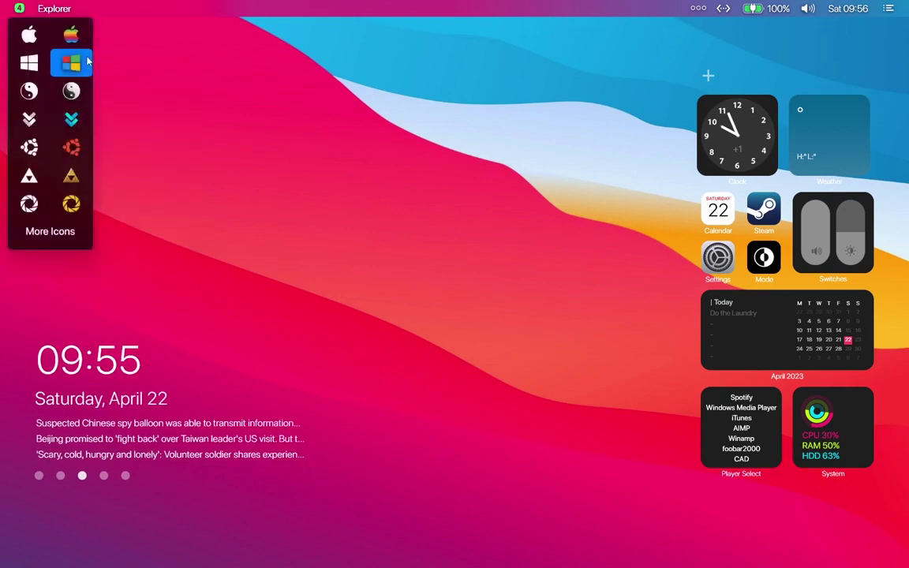
left_click(74, 36)
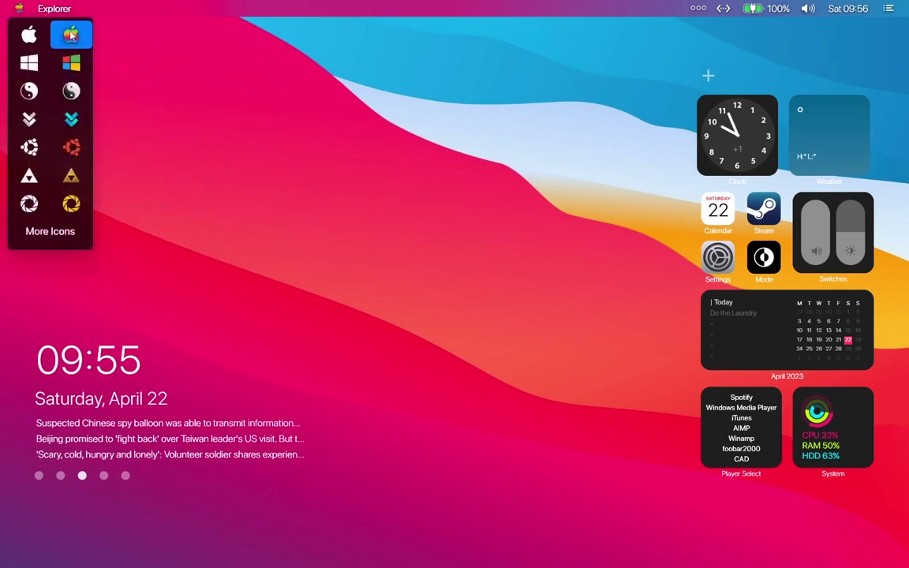
left_click(175, 81)
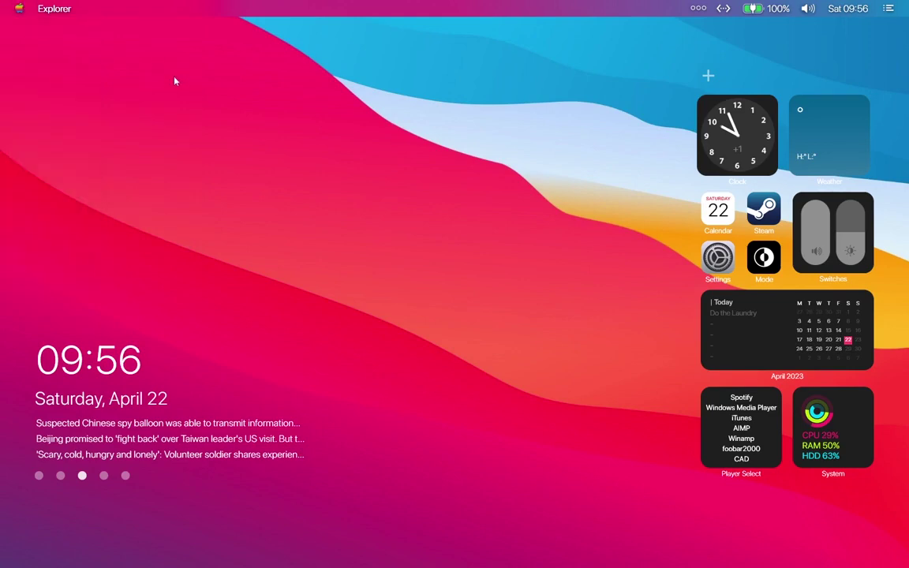